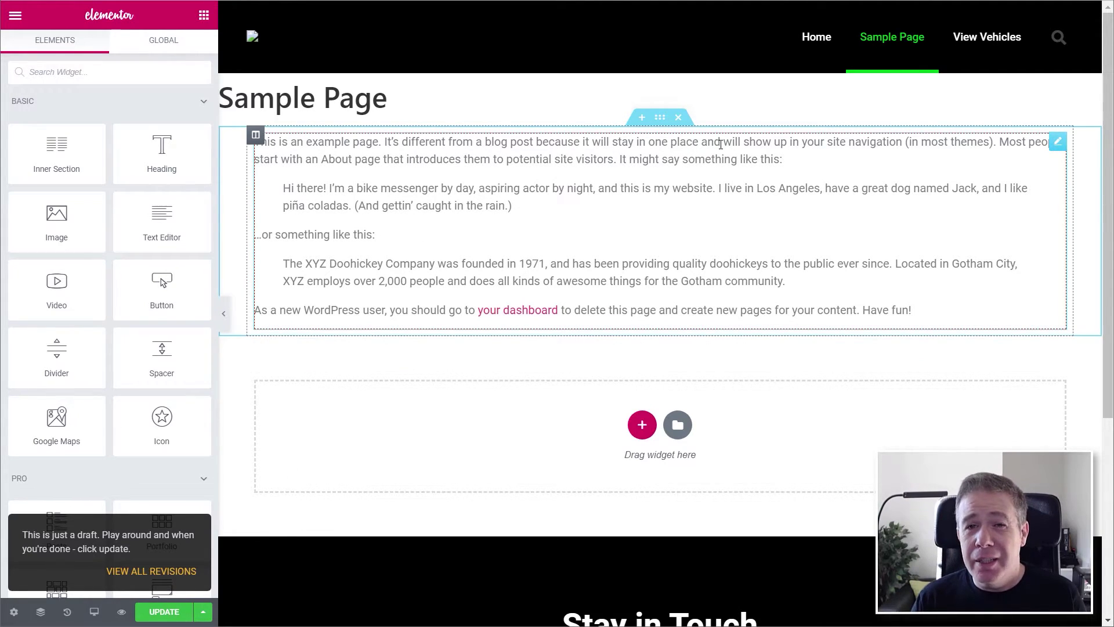
Enable the visibility controls for the section containing the sample page text.
left_click(659, 118)
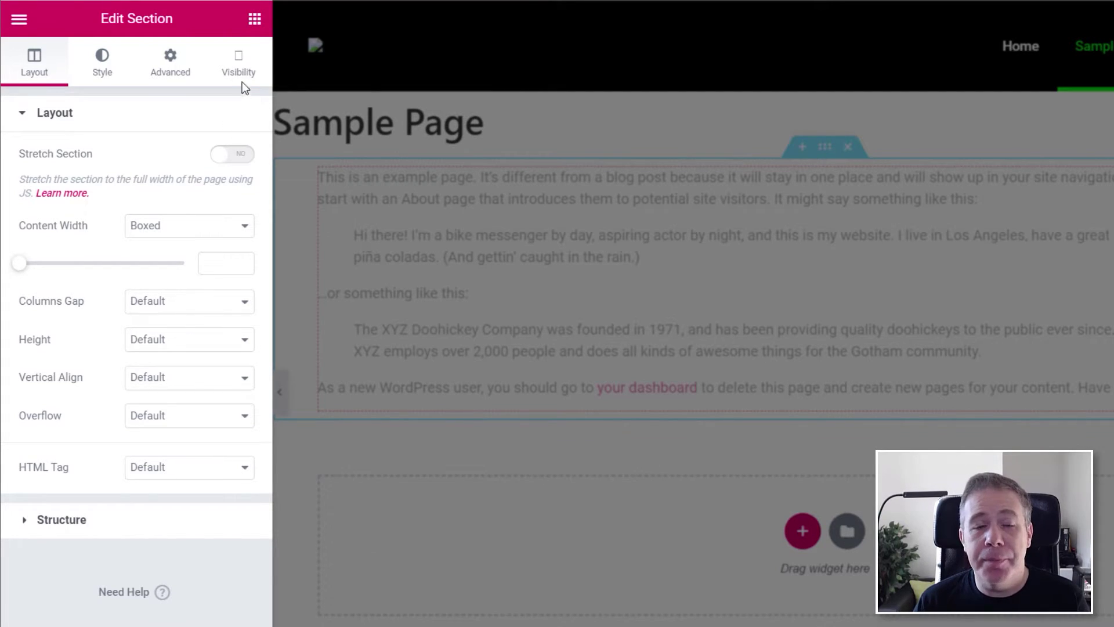
left_click(241, 75)
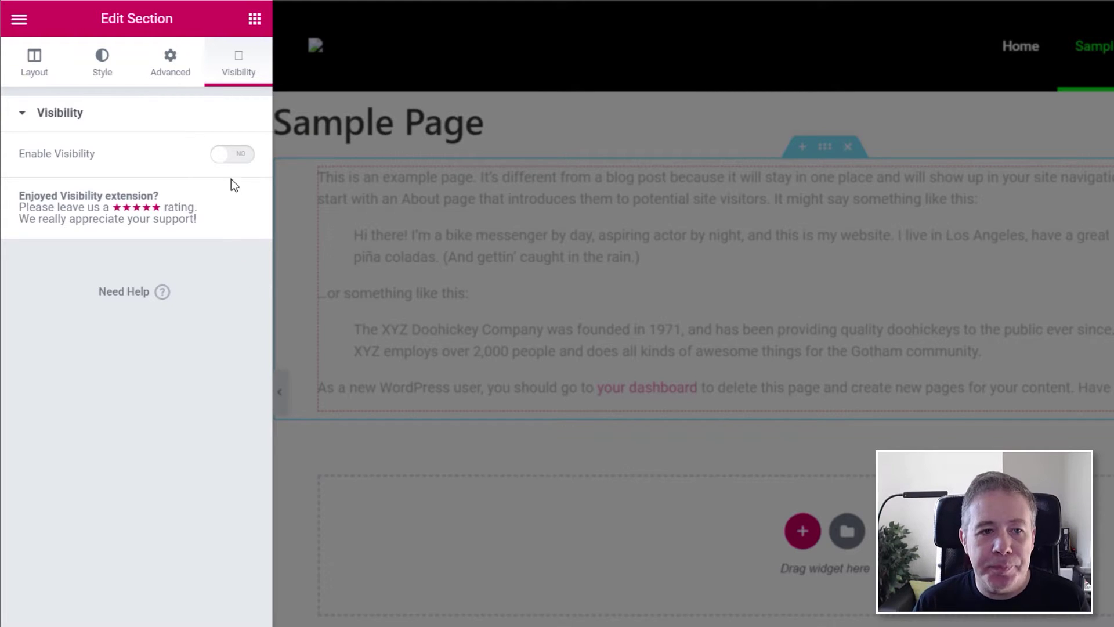
left_click(237, 154)
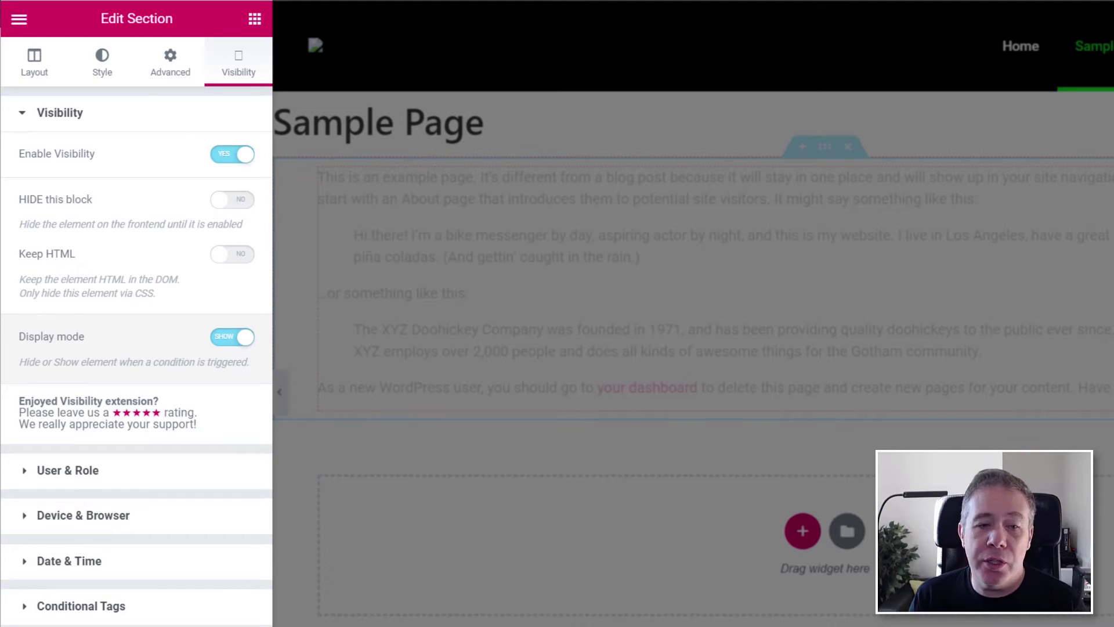
Examine the User & Role visibility conditions for the section, including the available roles and User Meta fields.
left_click(60, 112)
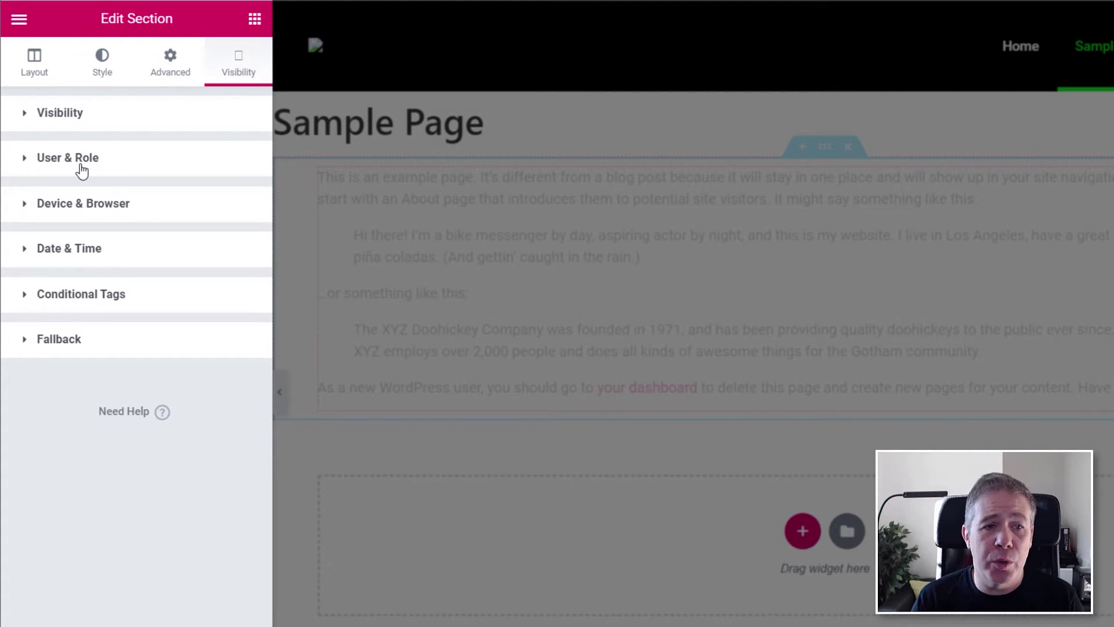
left_click(80, 158)
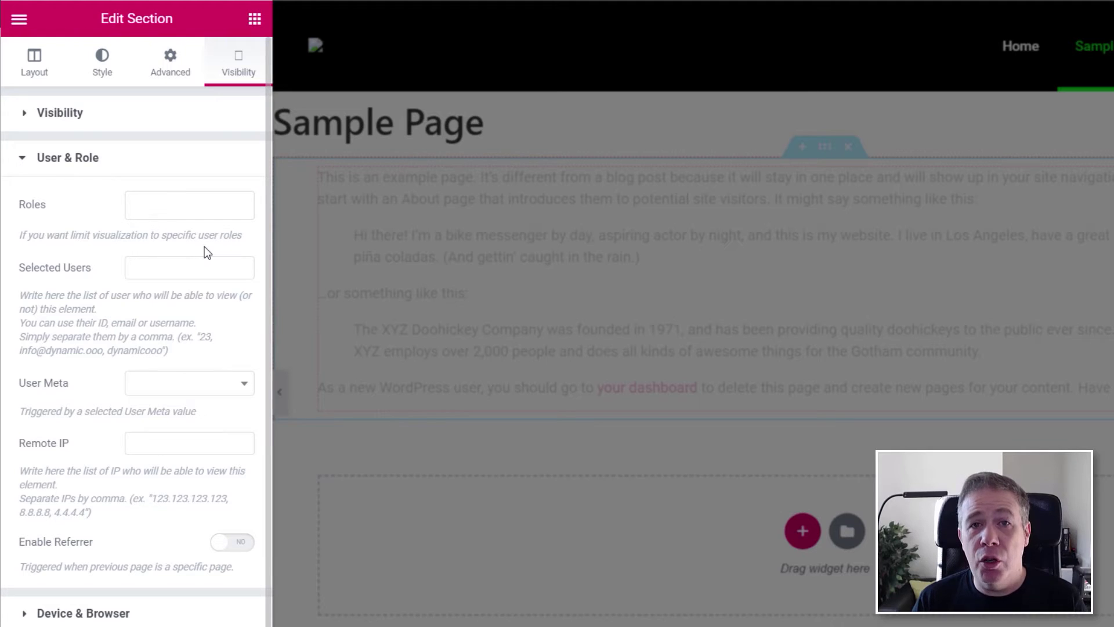
left_click(194, 205)
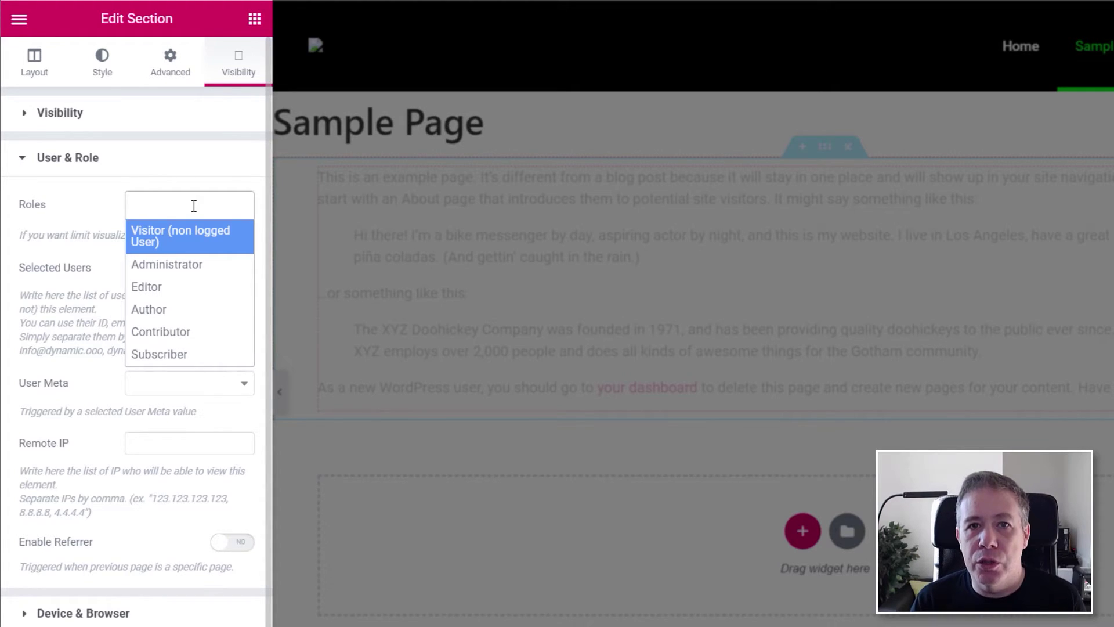
left_click(81, 210)
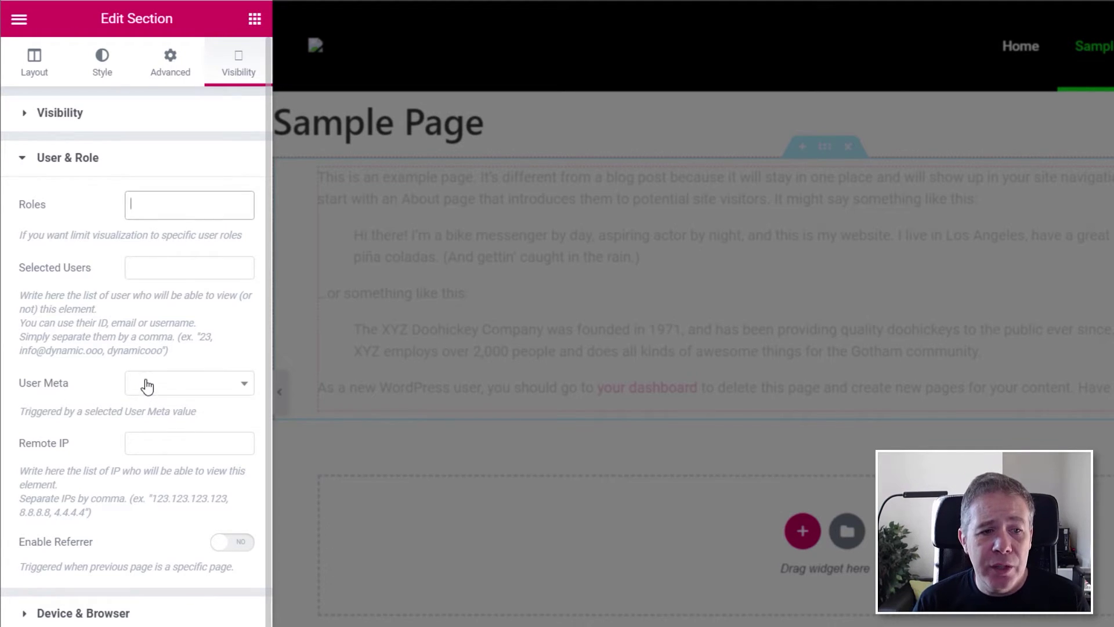
left_click(179, 392)
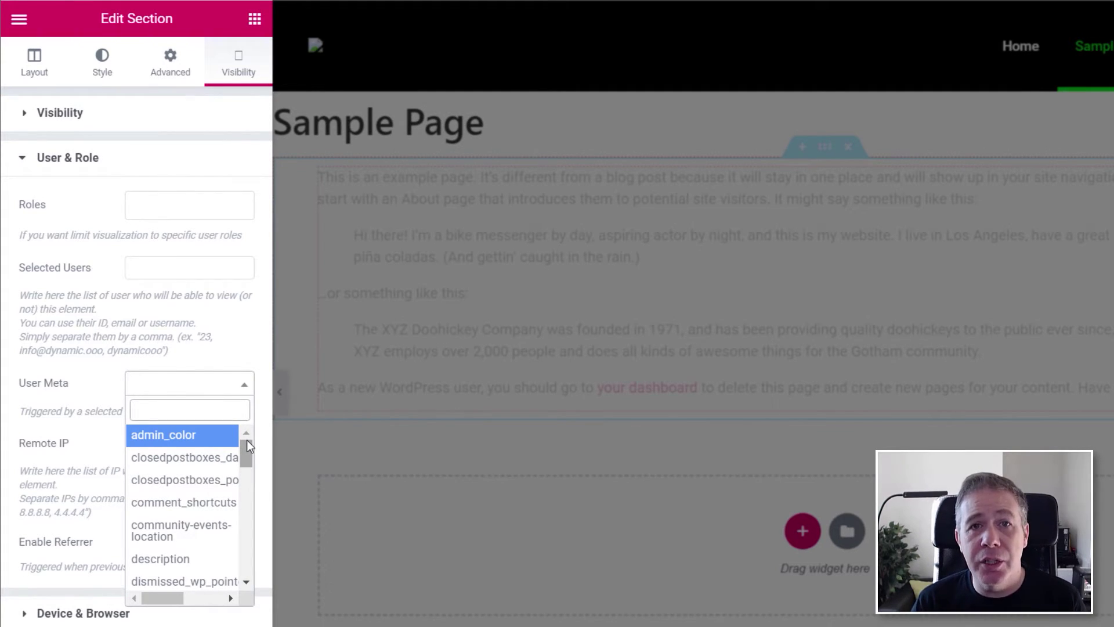
left_click_drag(248, 455, 252, 488)
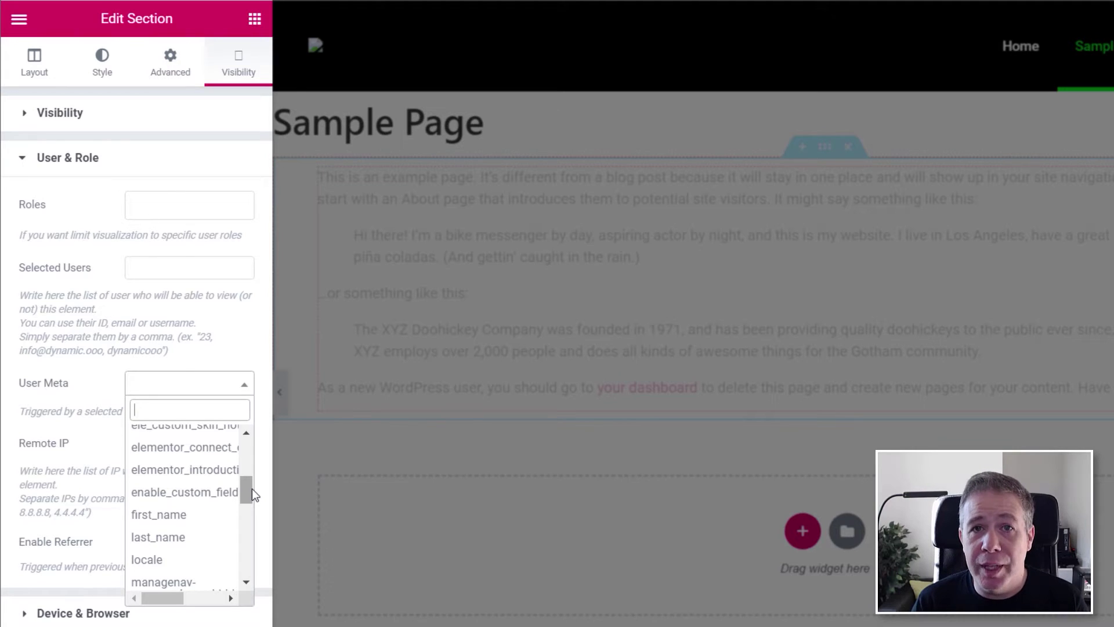
left_click_drag(252, 488, 248, 533)
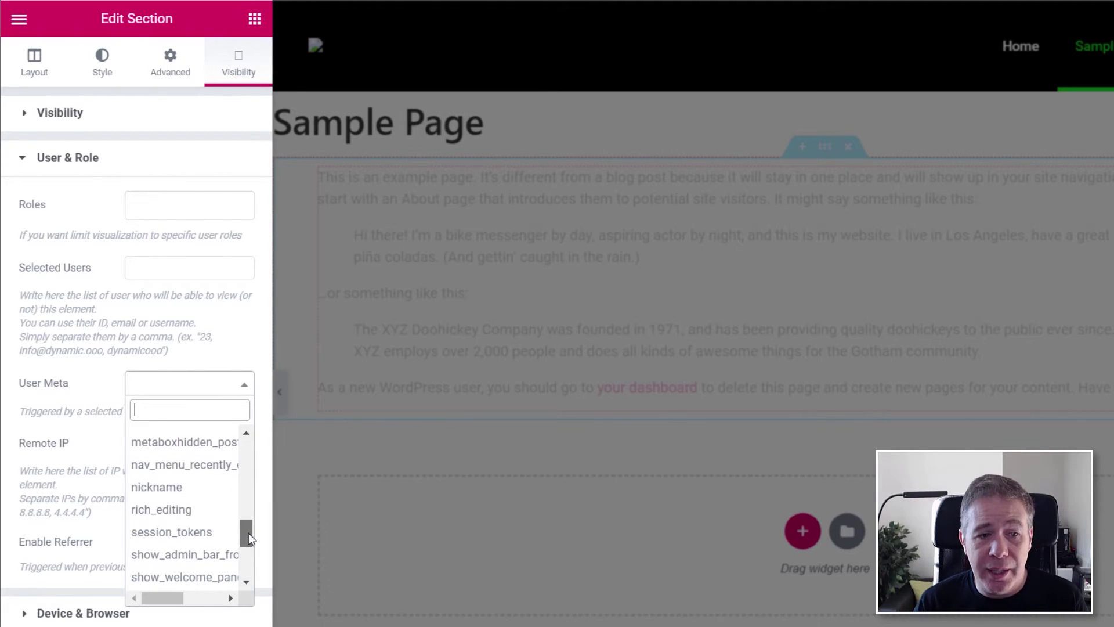
left_click_drag(248, 532, 253, 559)
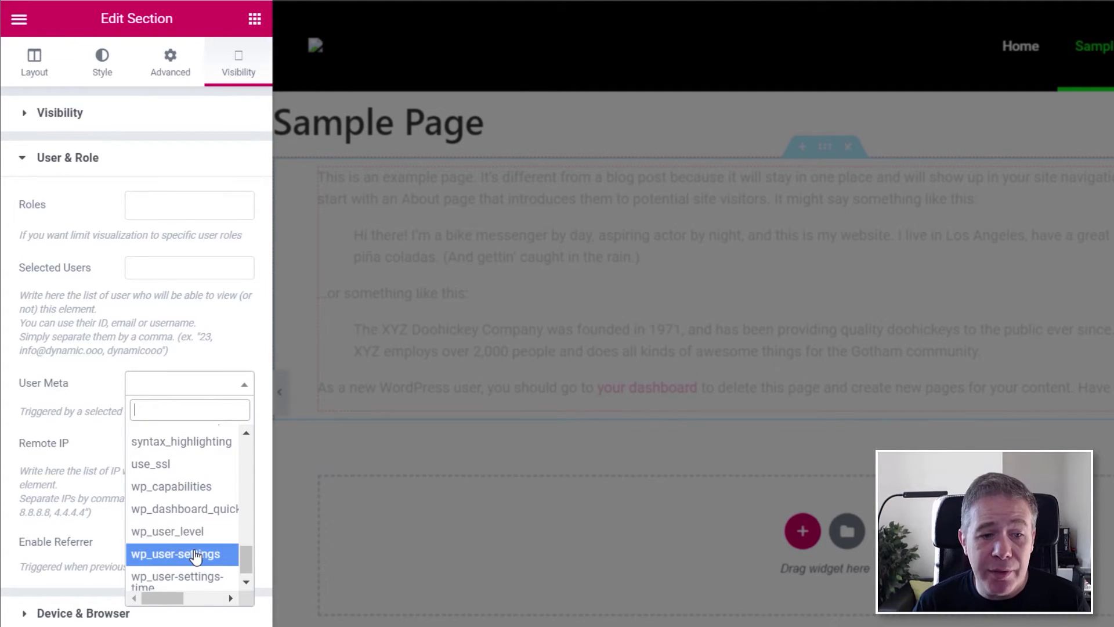
left_click(181, 389)
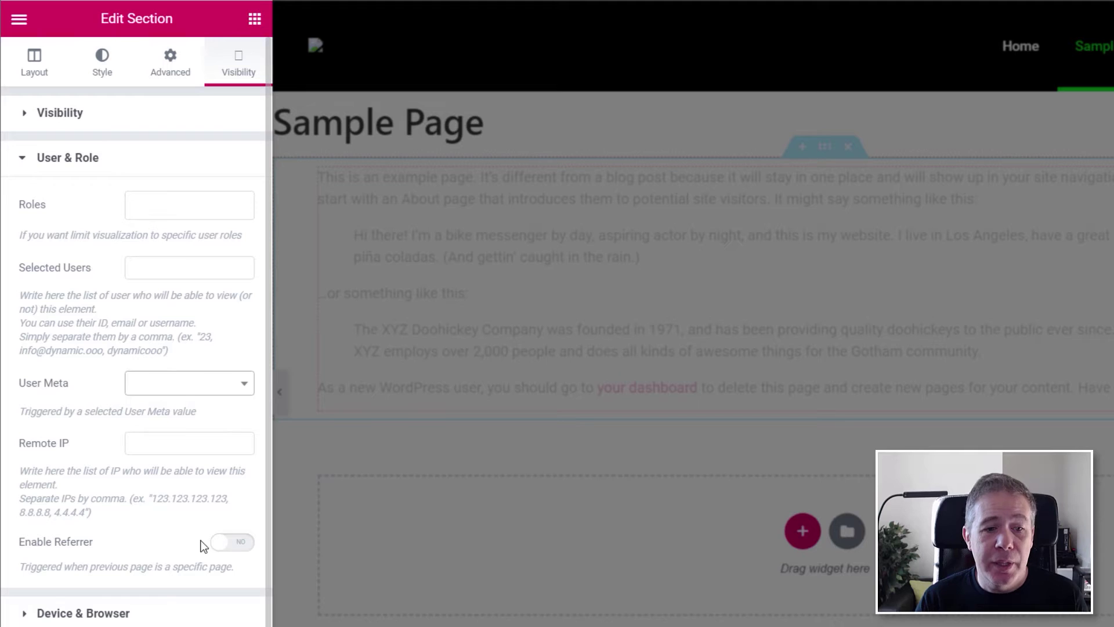
Enable the referrer trigger in the section's User & Role visibility conditions.
left_click(239, 546)
scroll(154, 545, "down", 5)
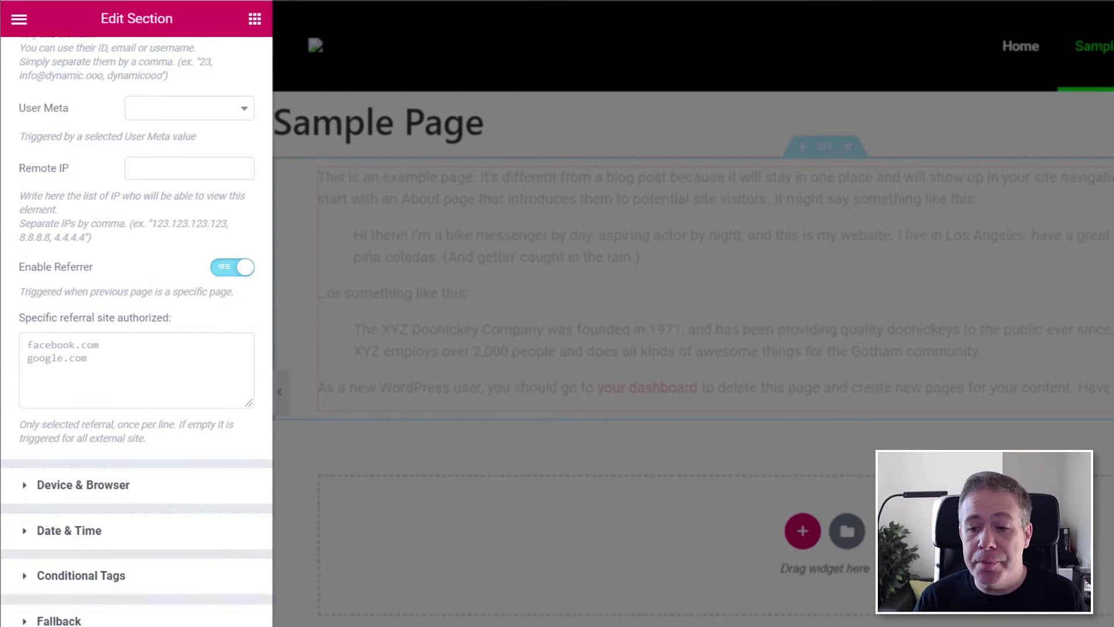
Examine the Device & Browser visibility conditions, including the responsive device note and the selectable browsers.
left_click(82, 484)
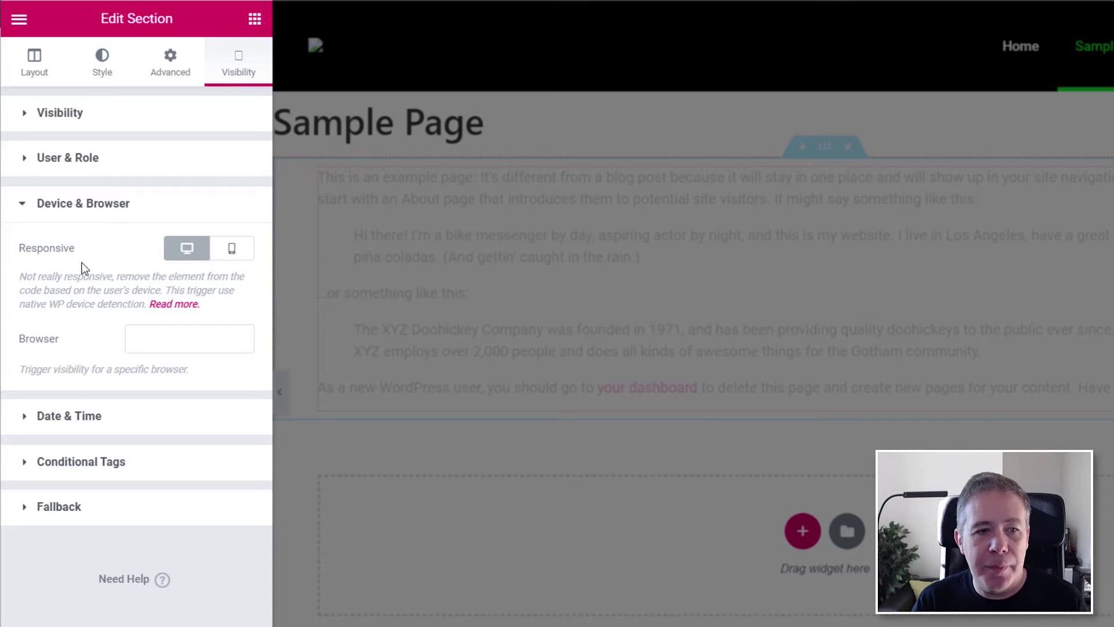
left_click_drag(222, 307, 15, 281)
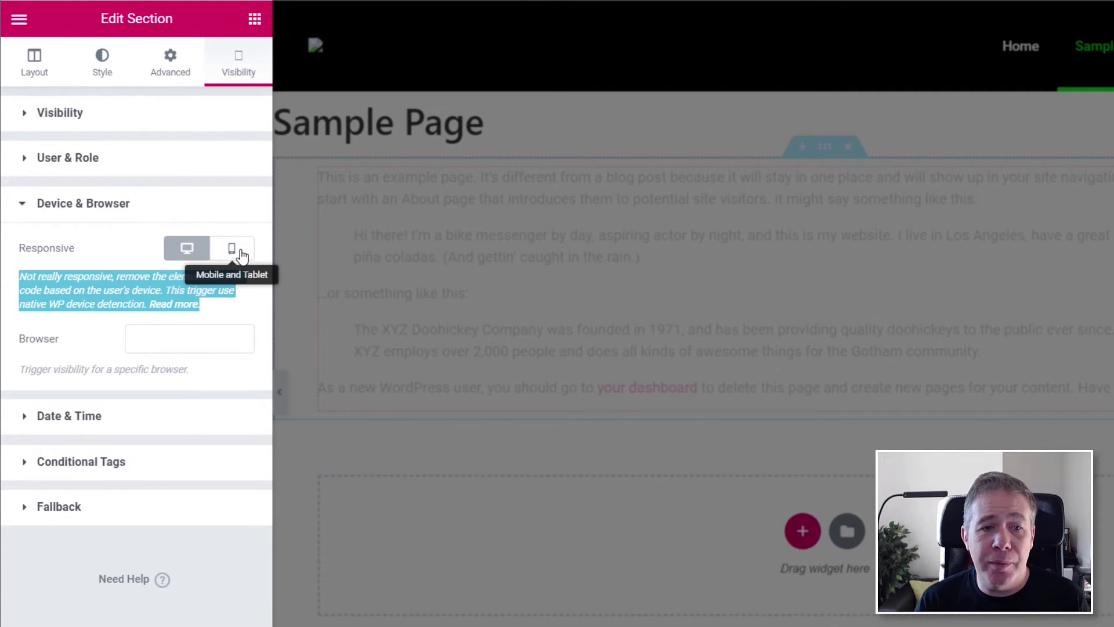
left_click(158, 340)
left_click_drag(243, 385, 242, 418)
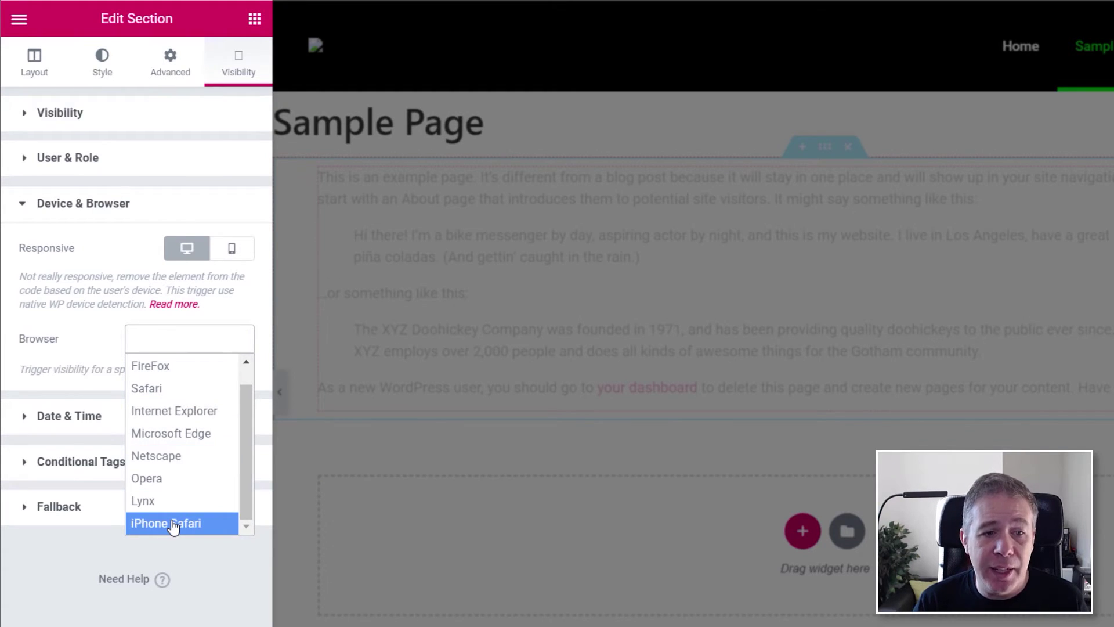
left_click(197, 337)
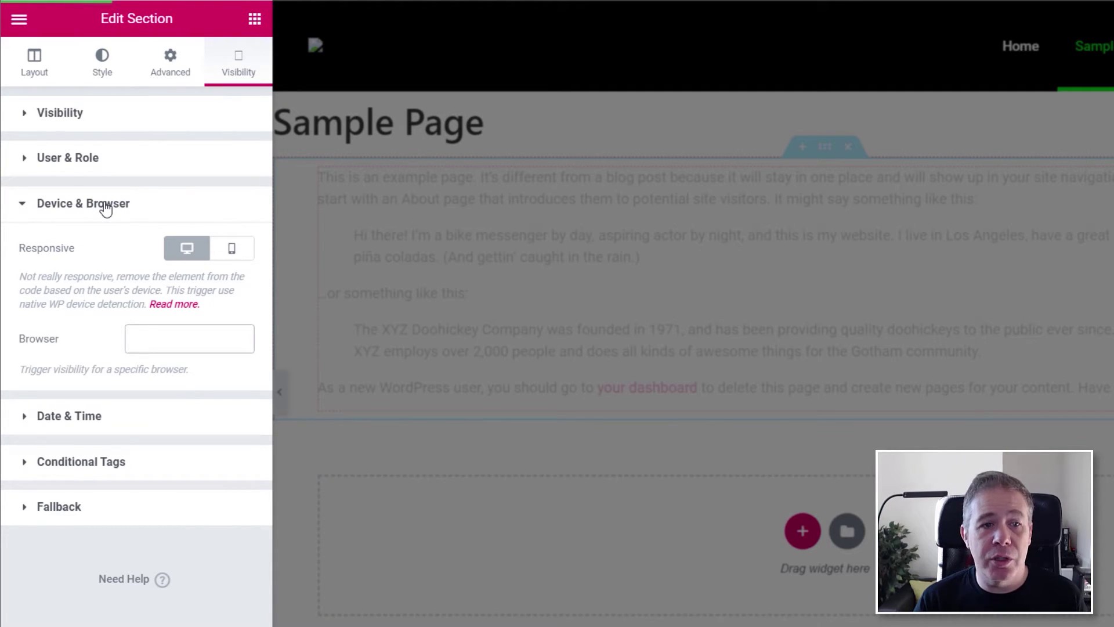
left_click(88, 213)
Examine the Date & Time visibility conditions, covering the start and end dates, days of the week, and time range.
left_click(80, 259)
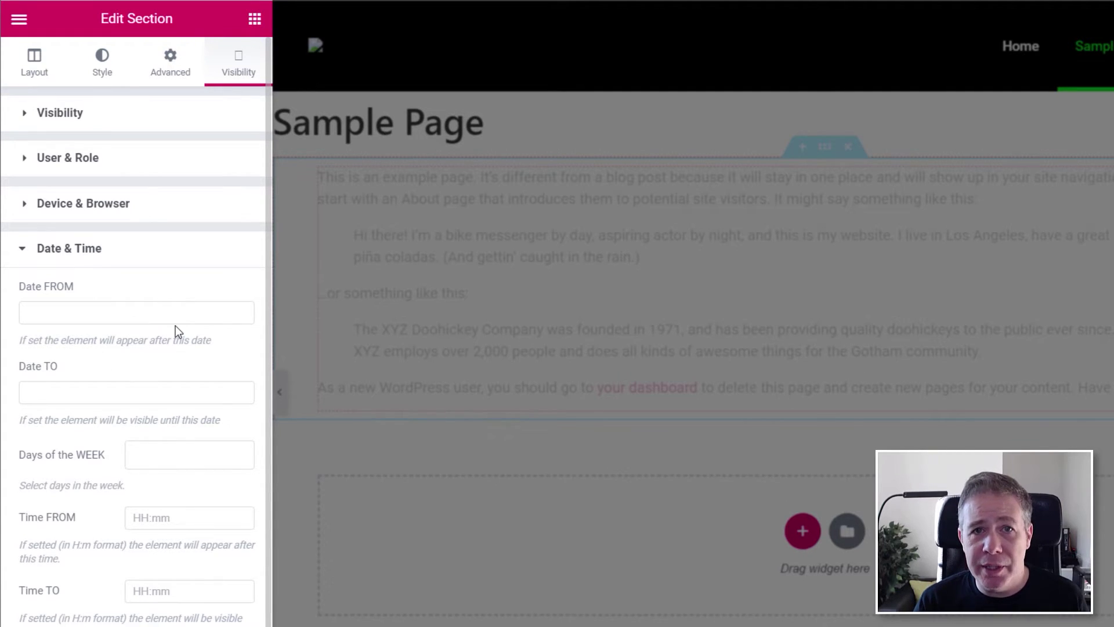
scroll(127, 353, "down", 2)
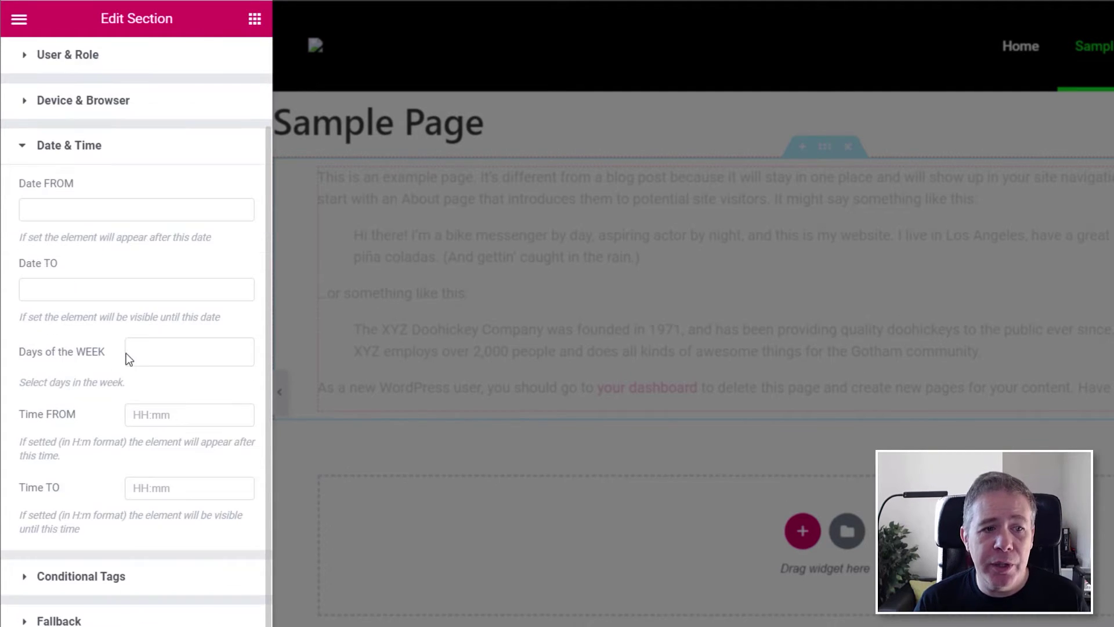
left_click(62, 217)
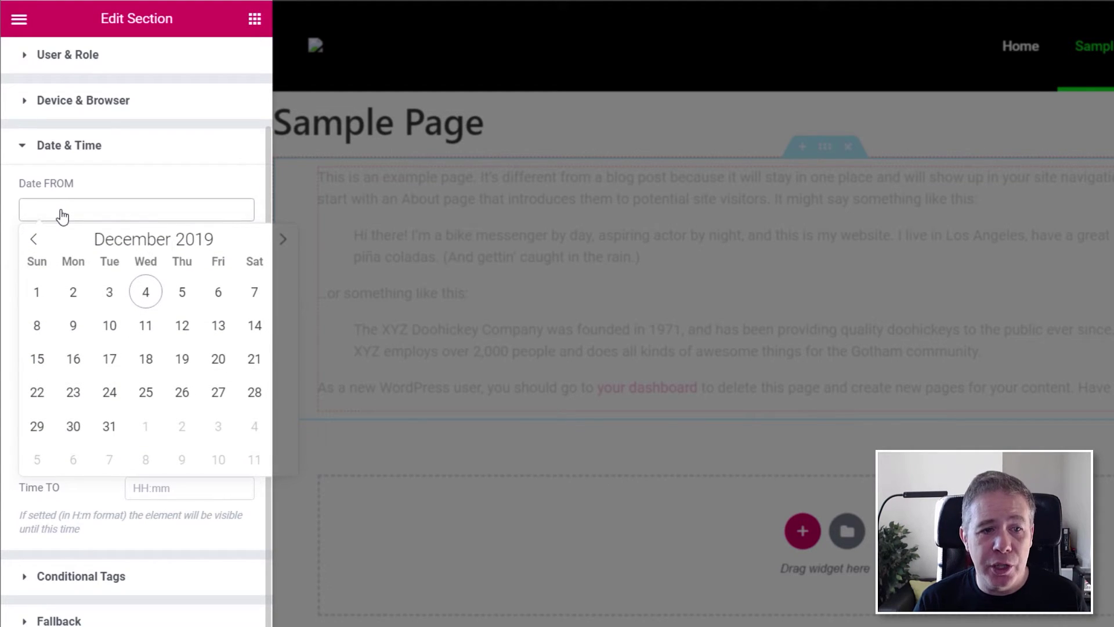
left_click(110, 155)
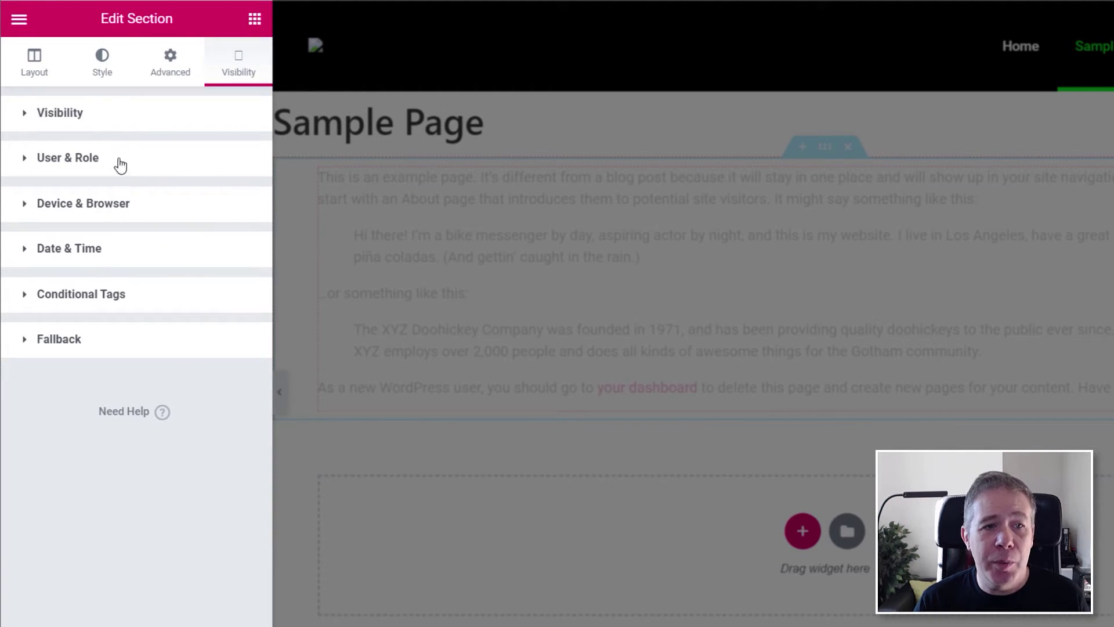
left_click(81, 250)
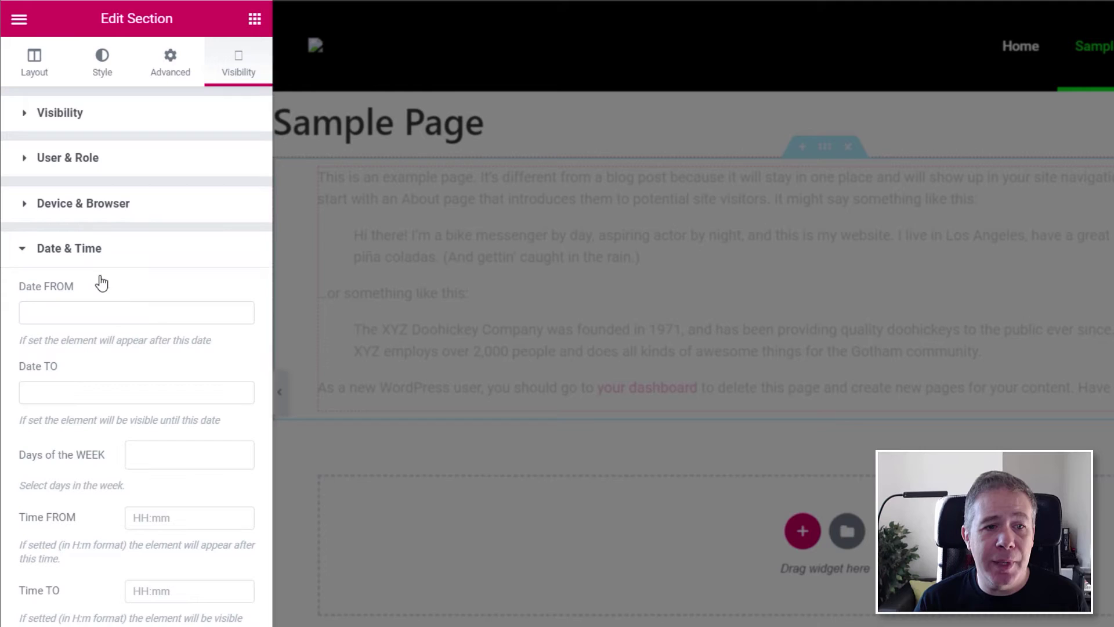
left_click(74, 400)
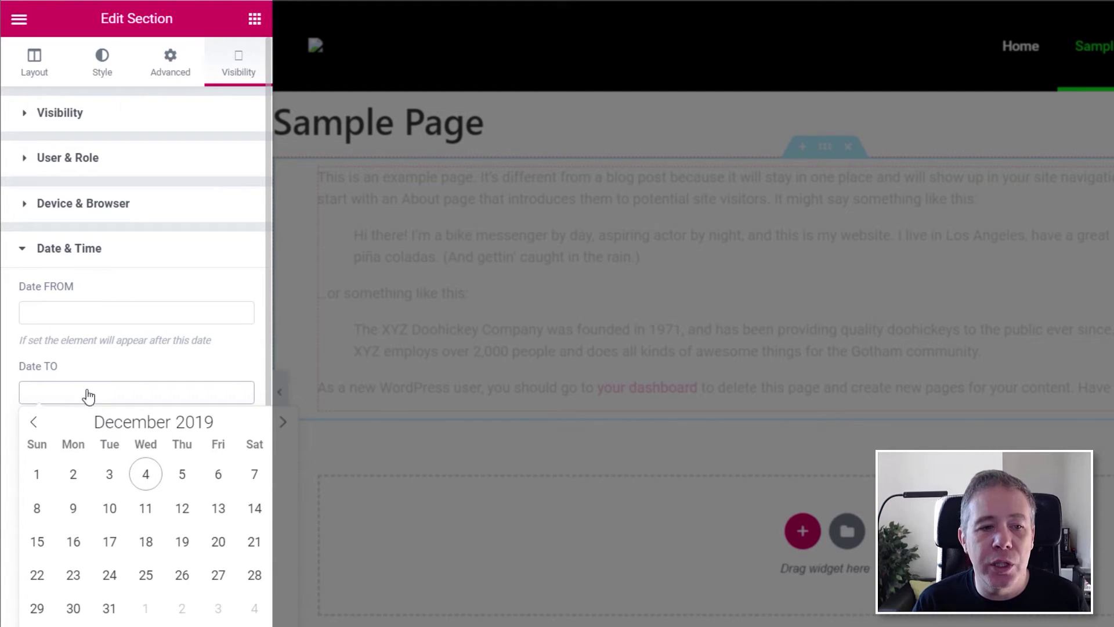
left_click(102, 371)
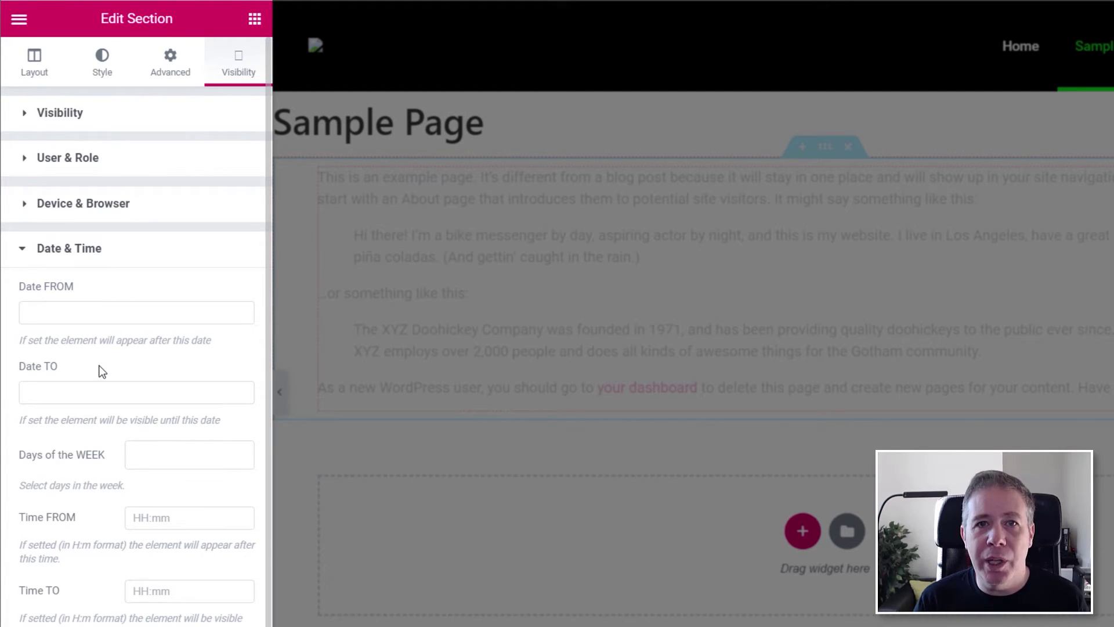
left_click(164, 453)
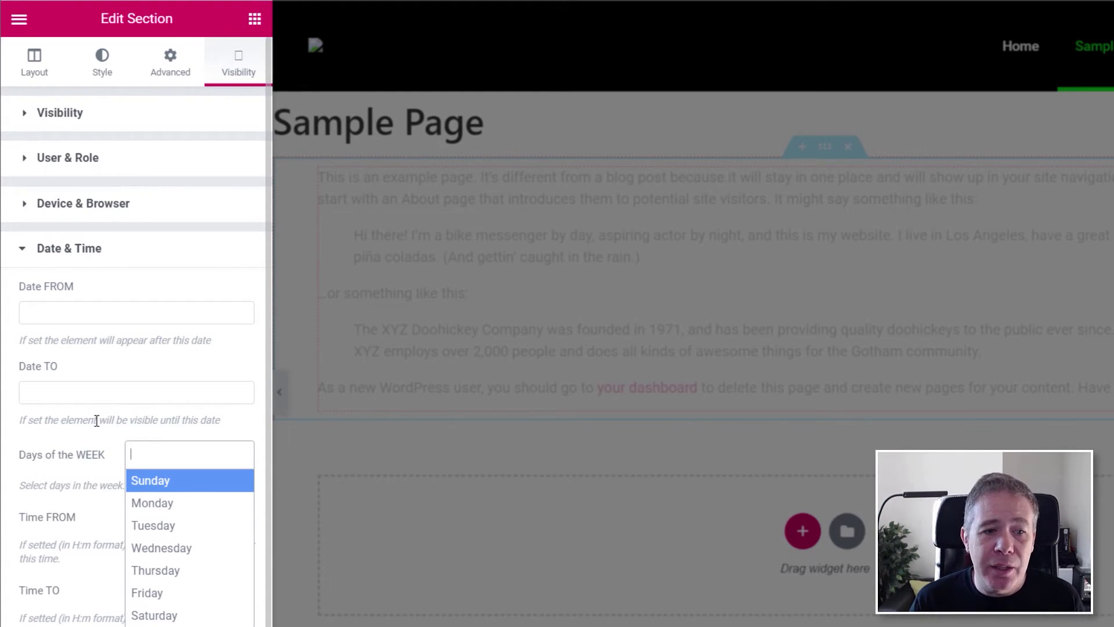
left_click(81, 441)
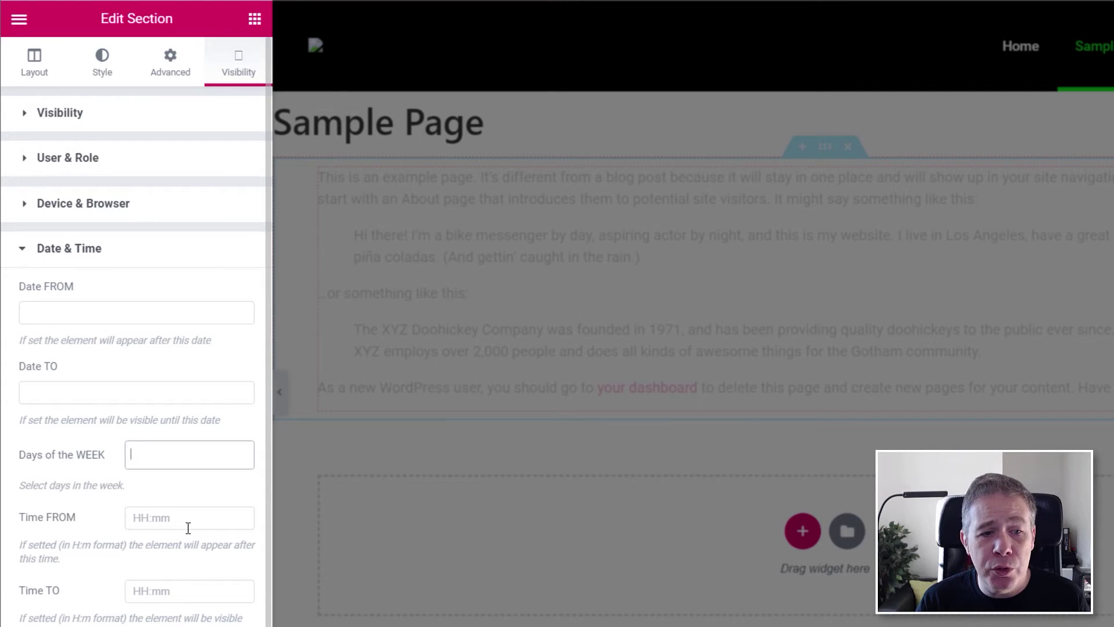
left_click(157, 458)
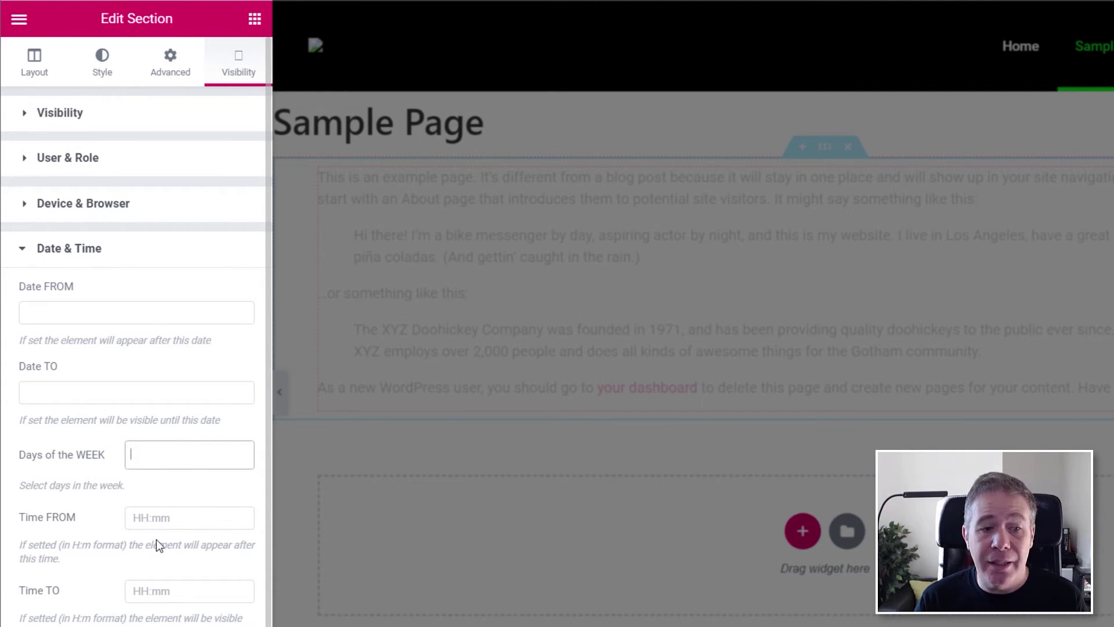
left_click(163, 517)
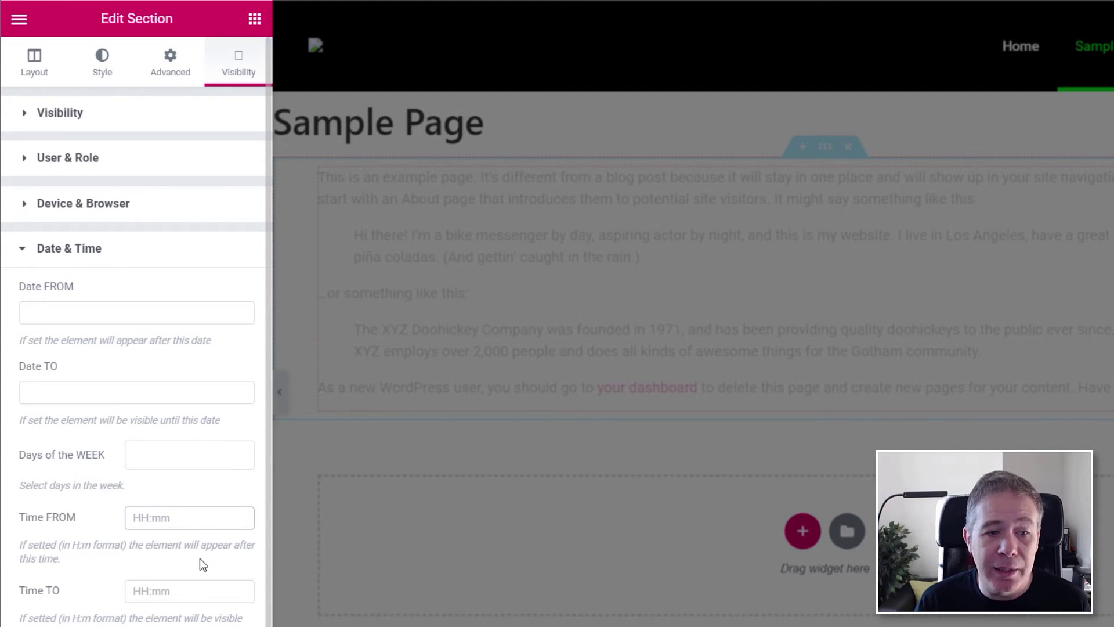
left_click(92, 254)
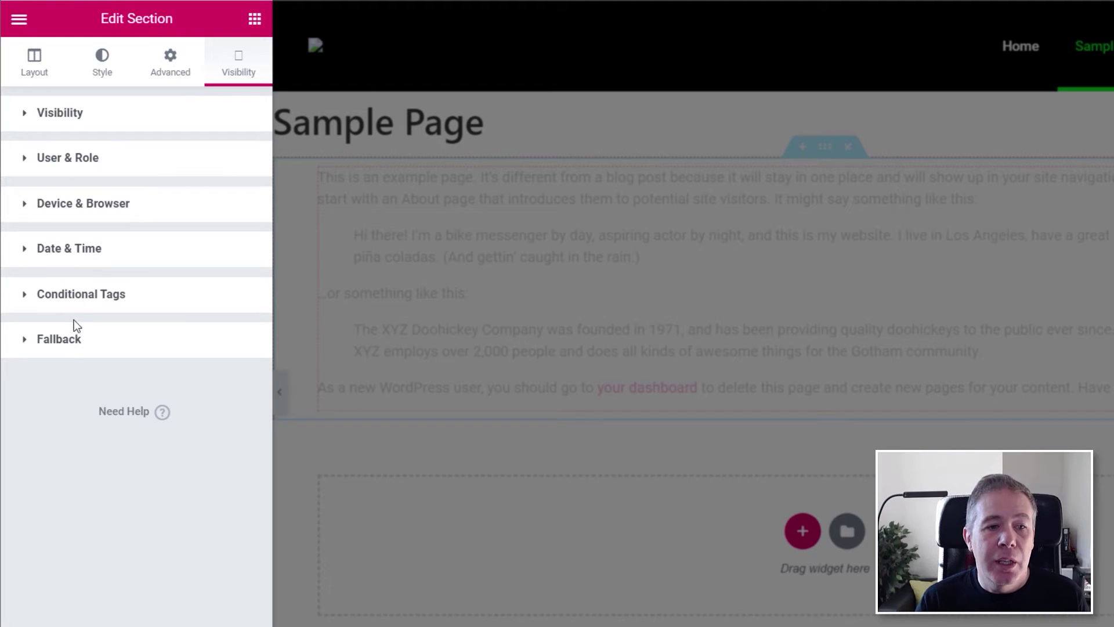
Examine the Conditional Tags visibility conditions for the section, covering the Post, Site, Page and Archive options.
left_click(76, 299)
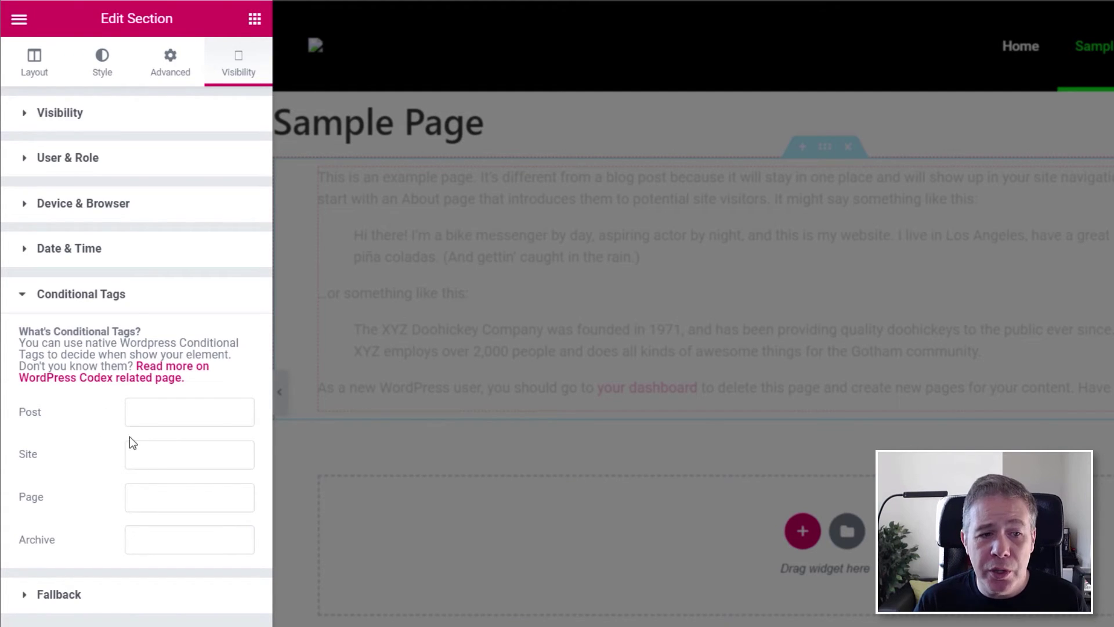
left_click(164, 411)
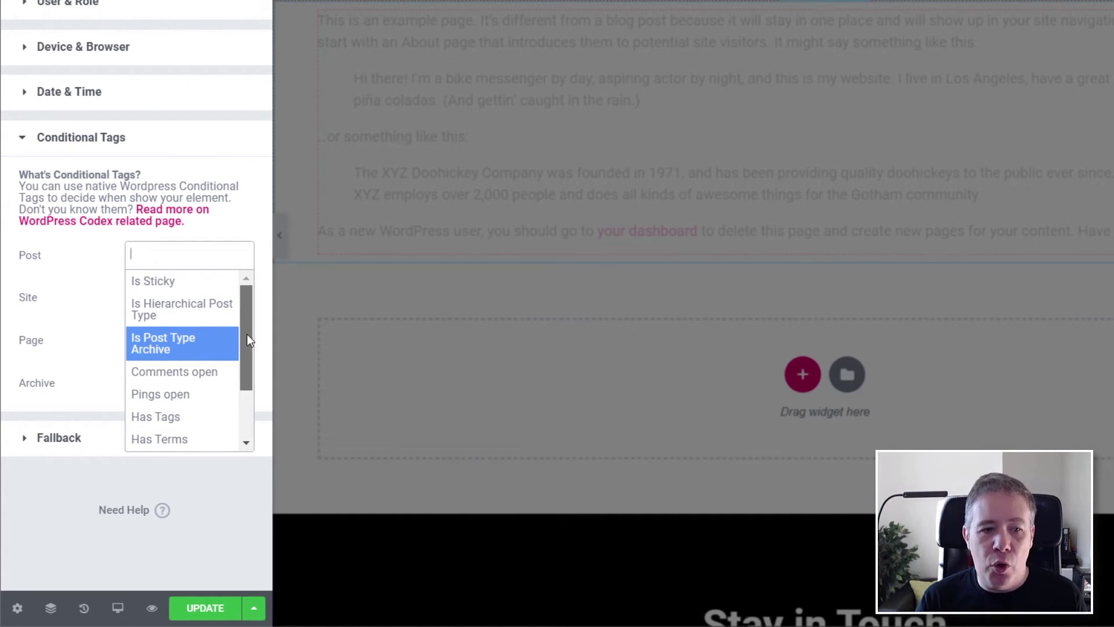
left_click_drag(246, 333, 249, 380)
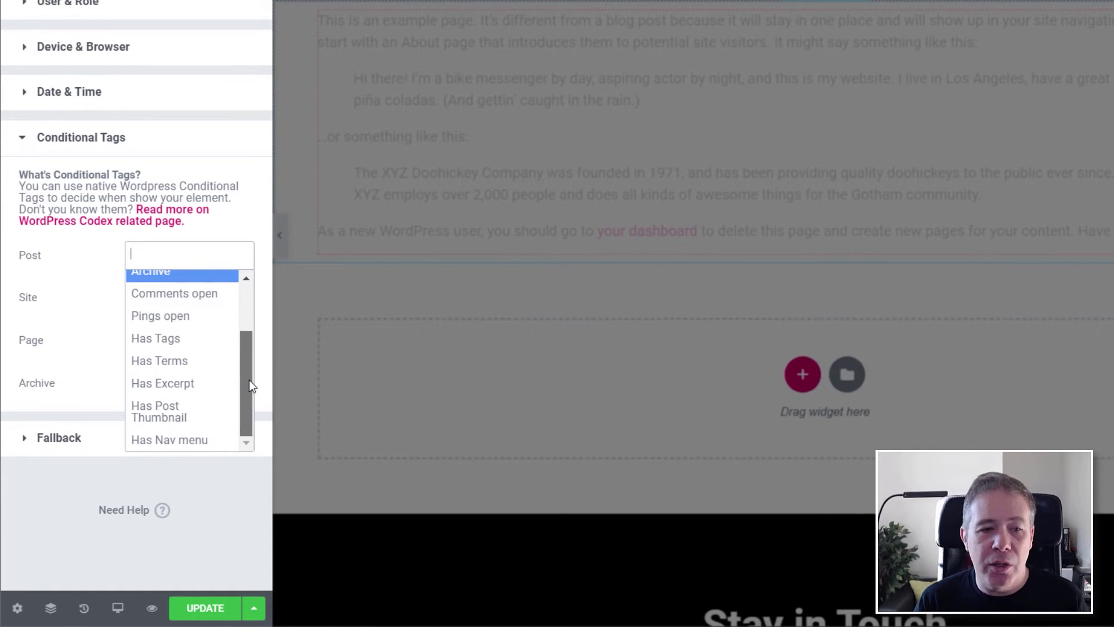
left_click(74, 275)
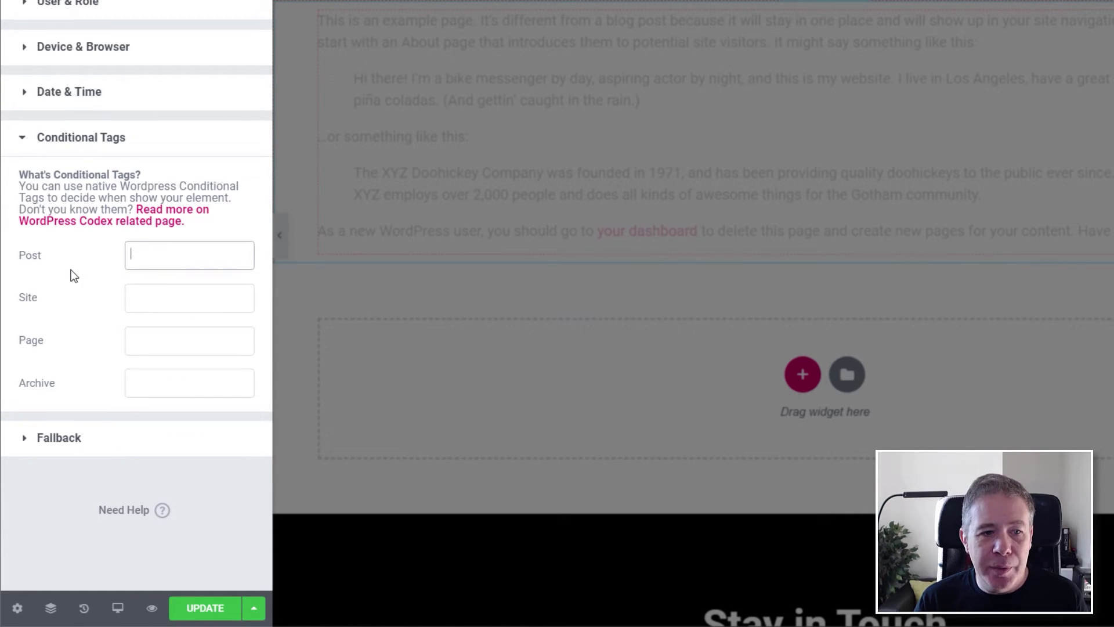
left_click(178, 290)
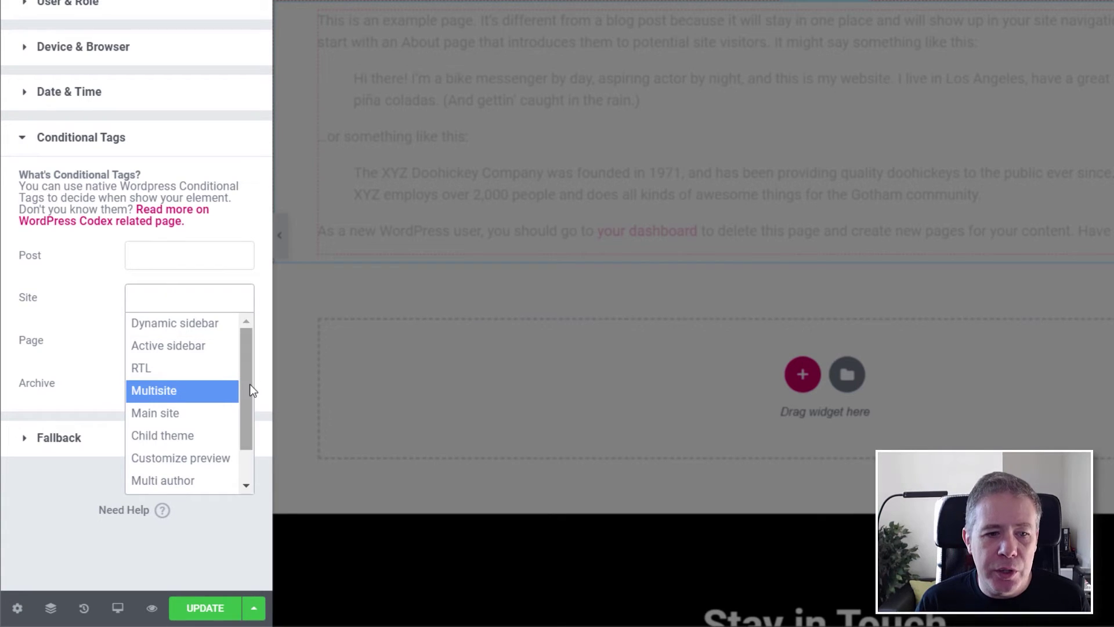
left_click_drag(247, 391, 248, 424)
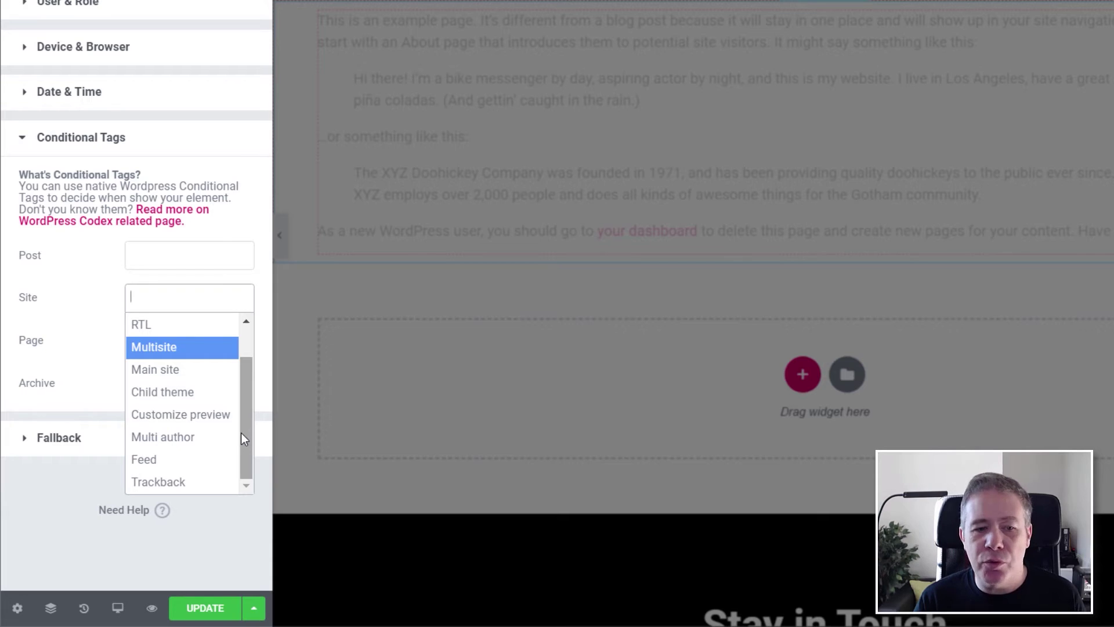
left_click(50, 502)
left_click(194, 339)
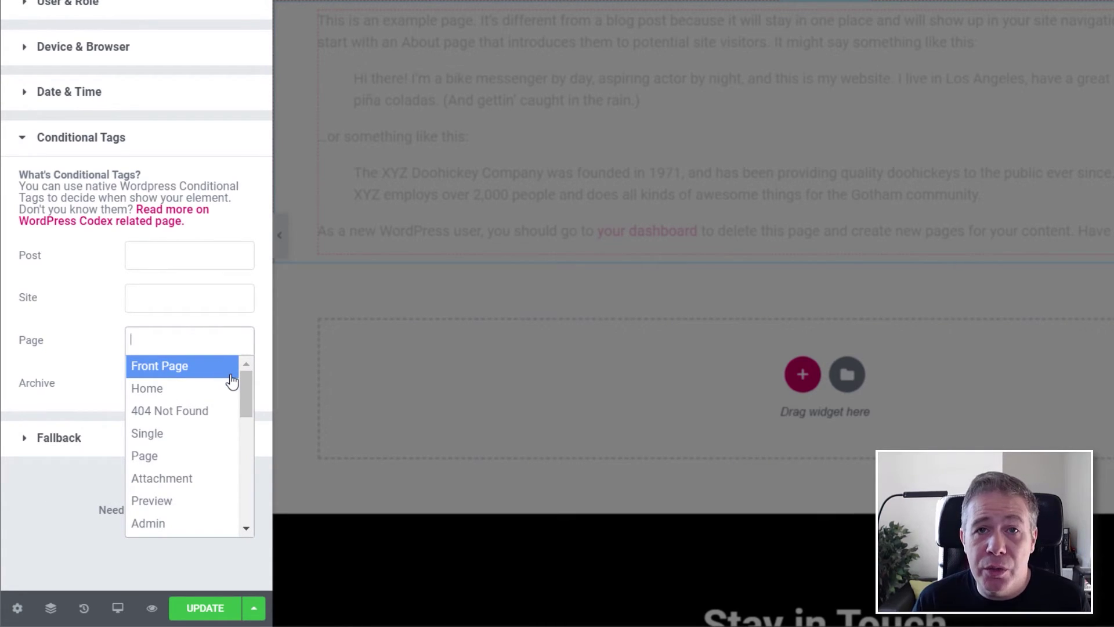
key("Down")
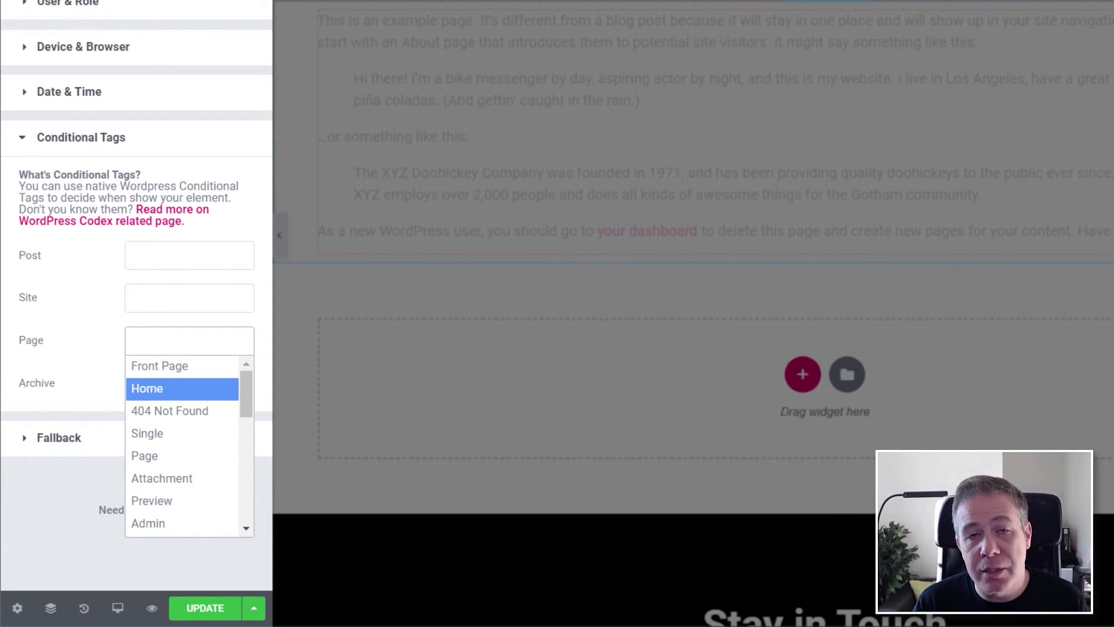
key("Escape")
left_click(176, 391)
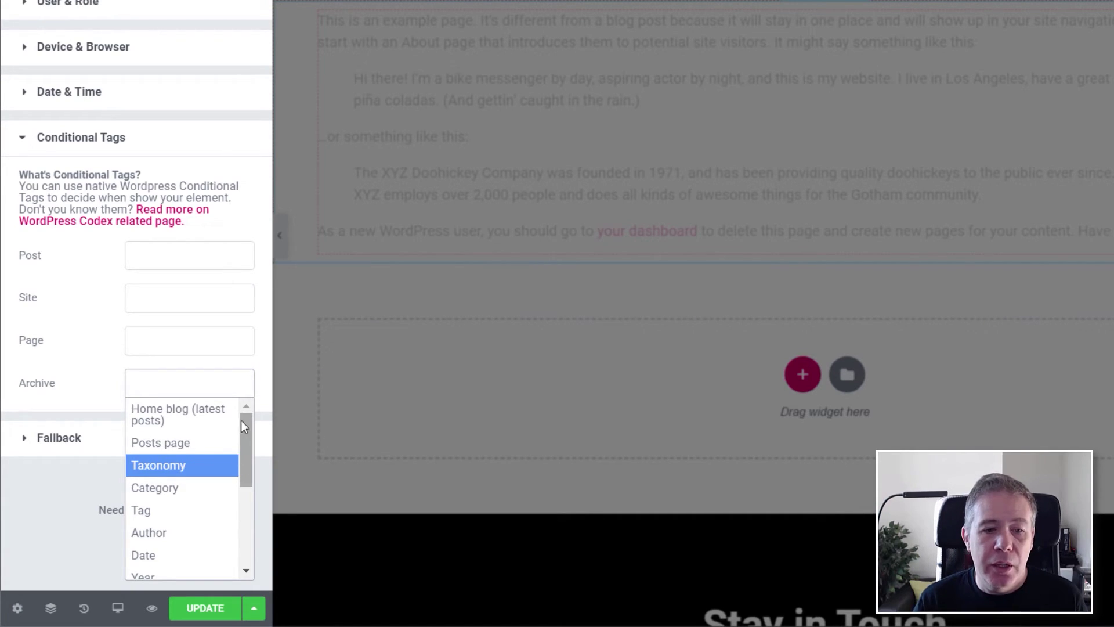
left_click(68, 370)
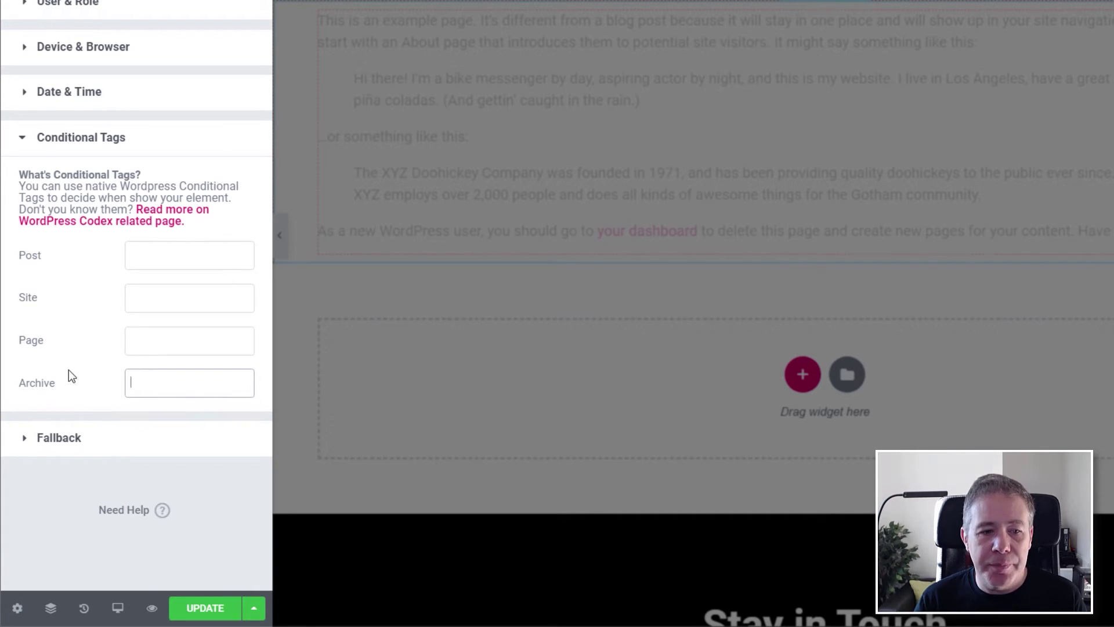
Examine the section's Fallback settings, including the text editor for content shown when the element is hidden.
left_click(75, 446)
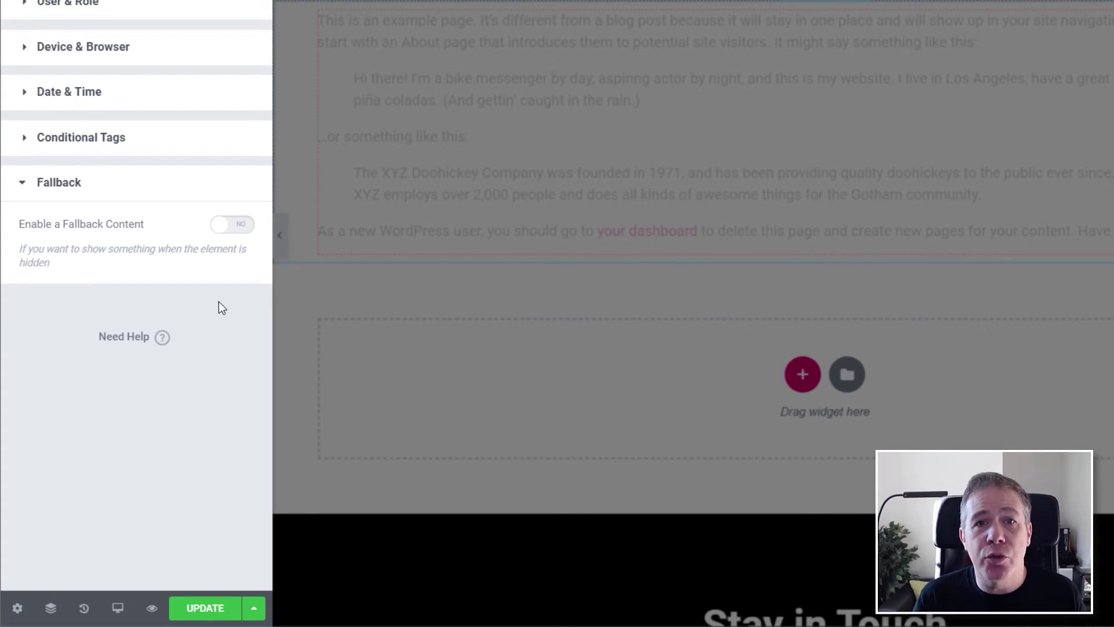
left_click(249, 233)
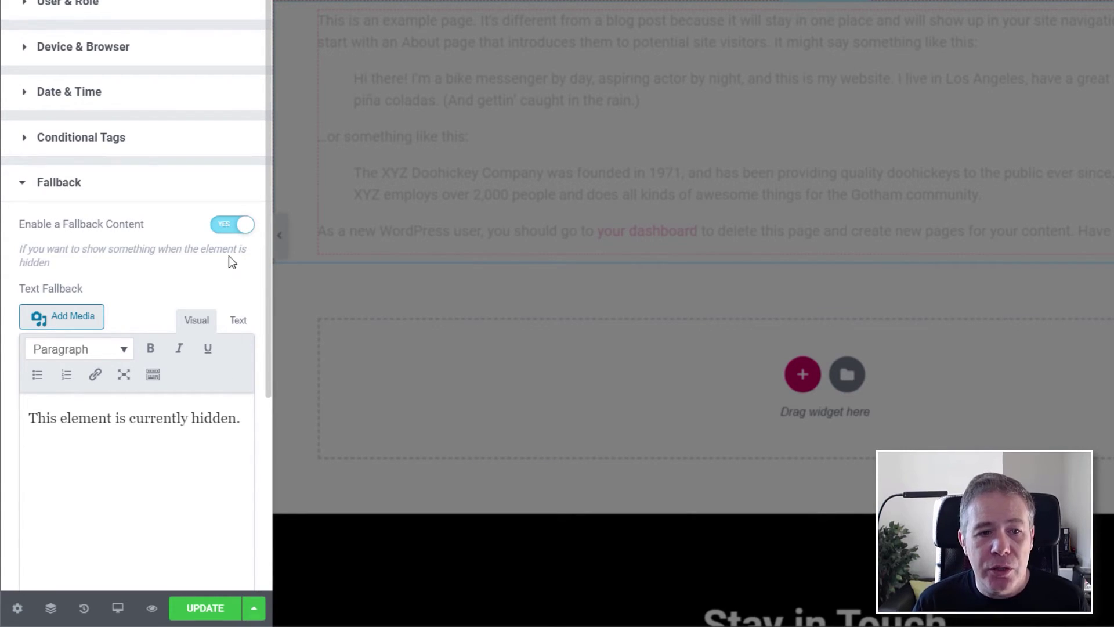
left_click(228, 228)
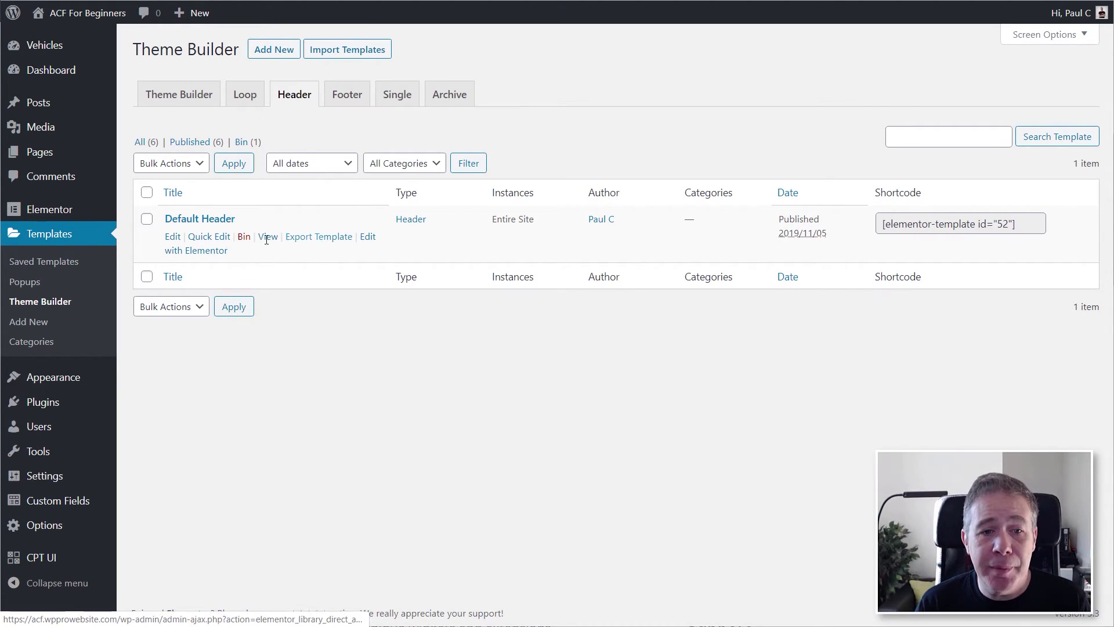
In the Default Header template, opened with Elementor, widen the search column and delete its Search Form widget.
left_click(220, 254)
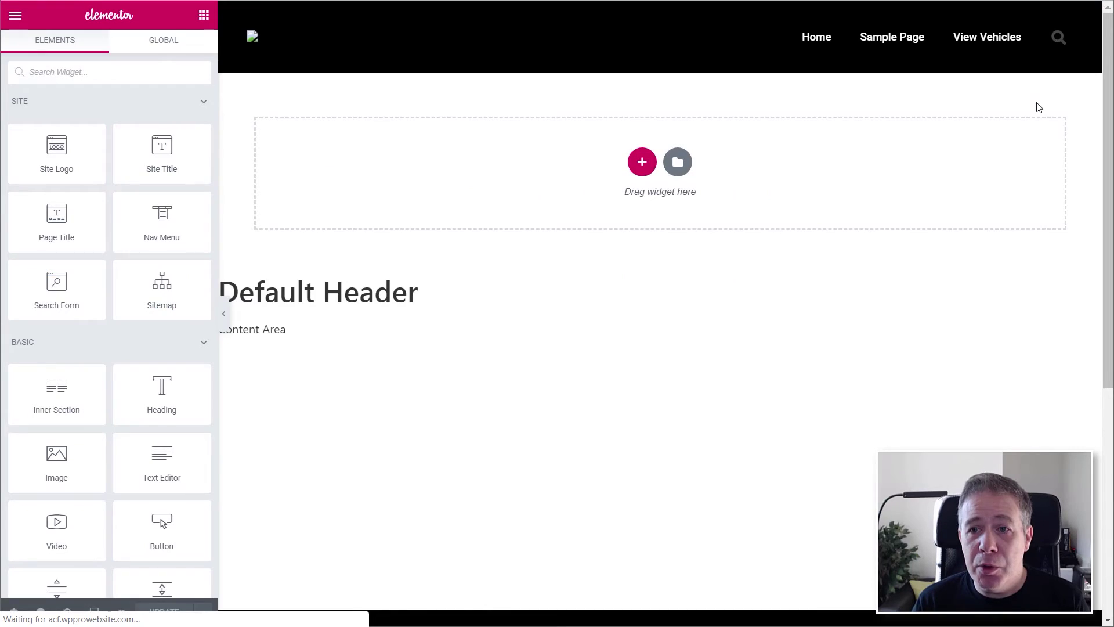
left_click_drag(1037, 40, 985, 42)
right_click(1057, 37)
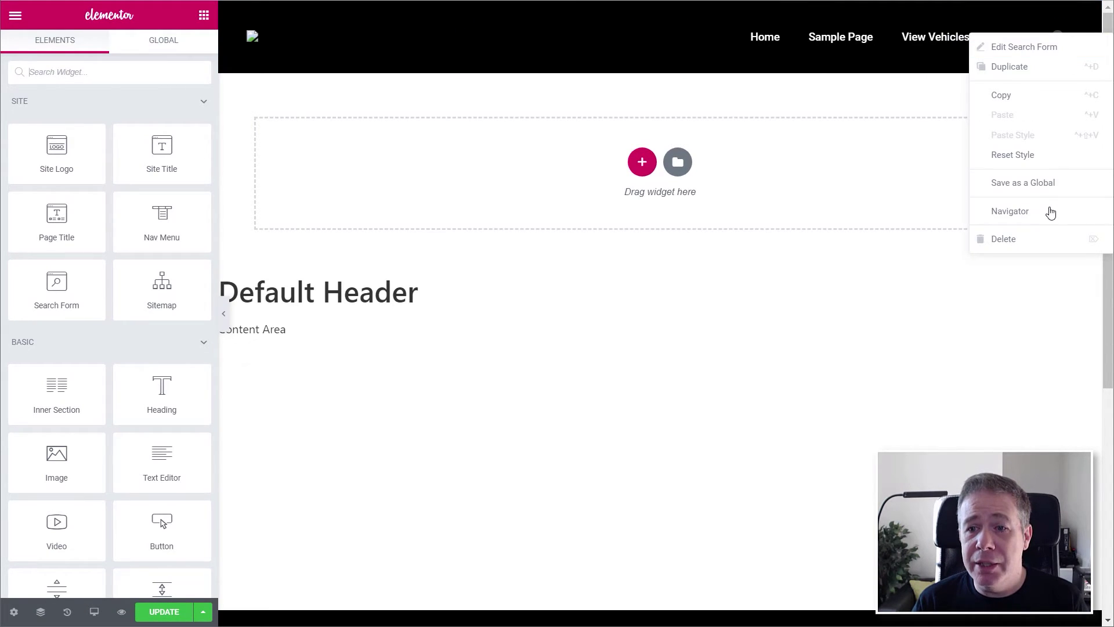
left_click(1048, 240)
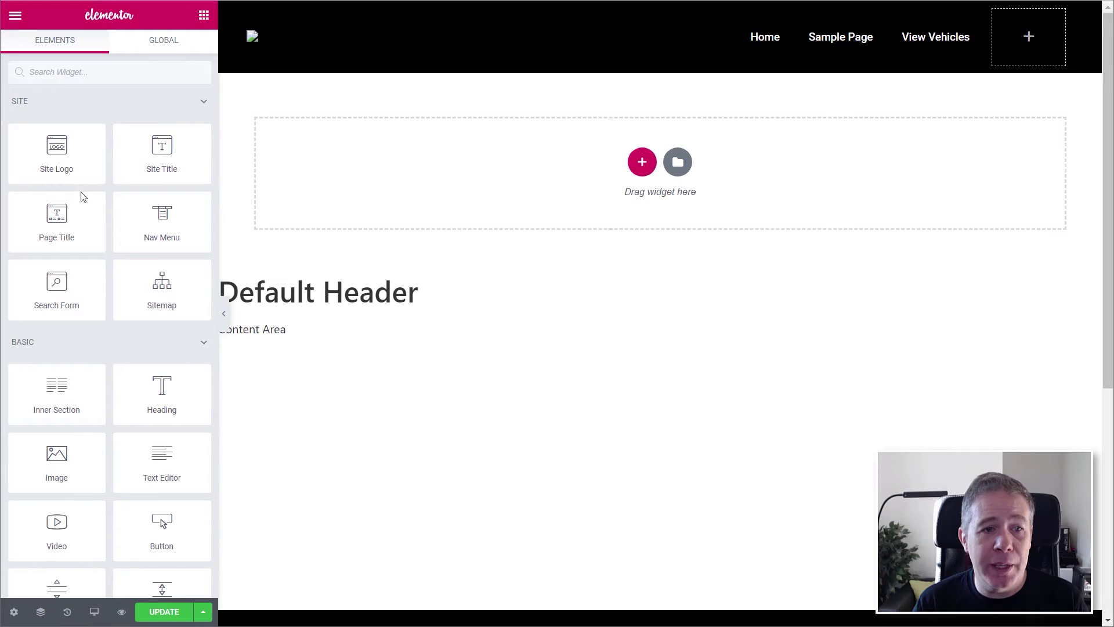
Add a Text Editor widget to the header's empty column and replace its placeholder text with "Login".
scroll(128, 342, "down", 2)
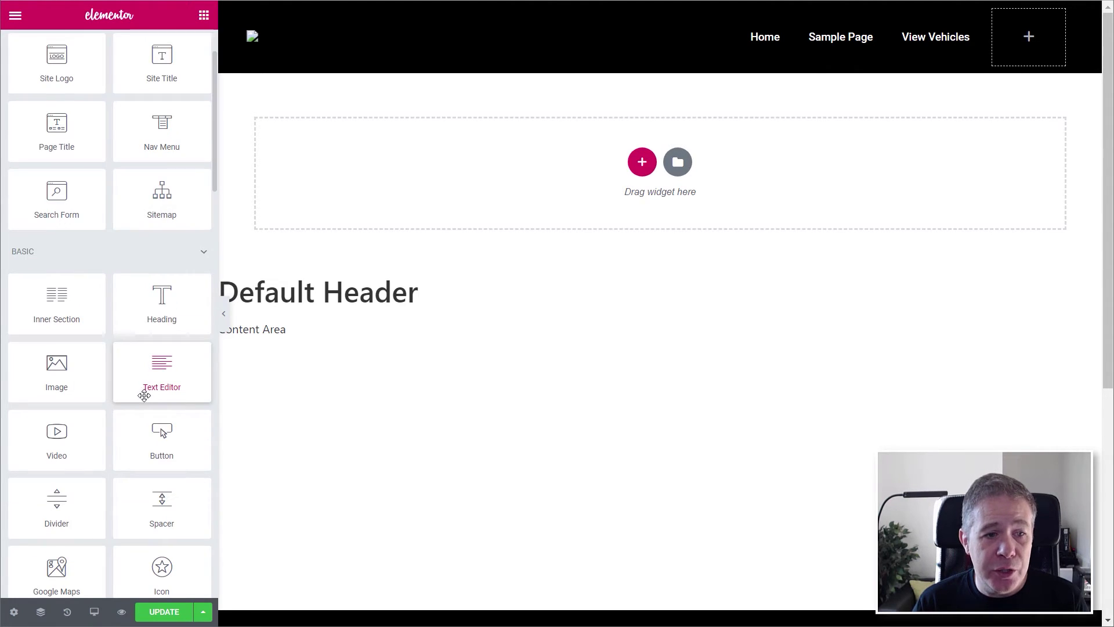
left_click_drag(159, 365, 1014, 44)
left_click_drag(187, 274, 1, 224)
type("Login")
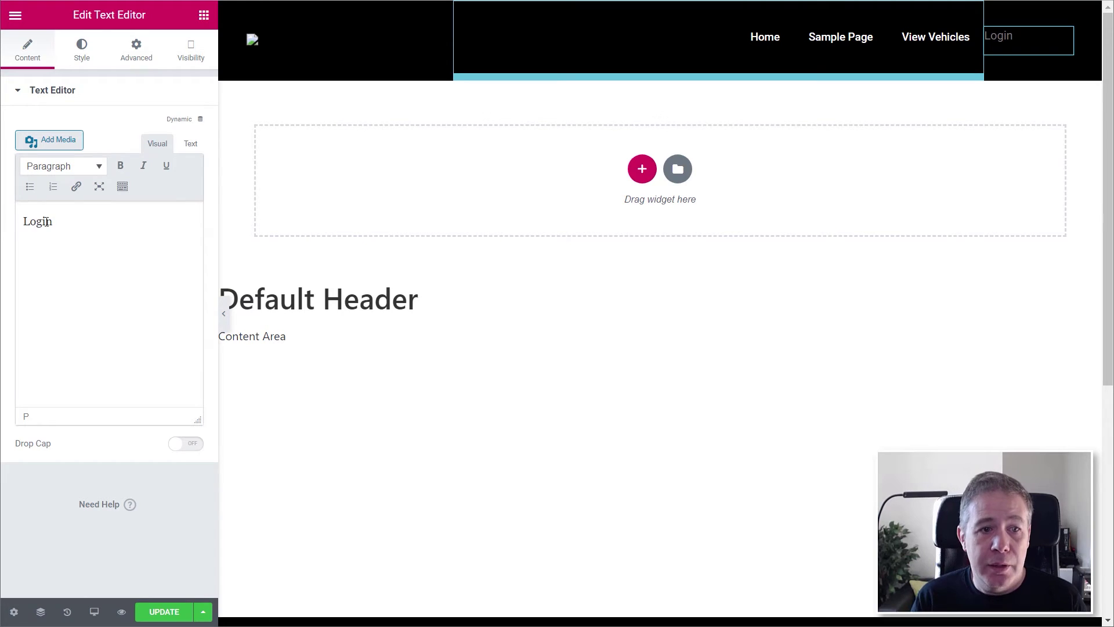
Link the word "Login" in the header's text widget to "#".
double_click(35, 221)
left_click(76, 186)
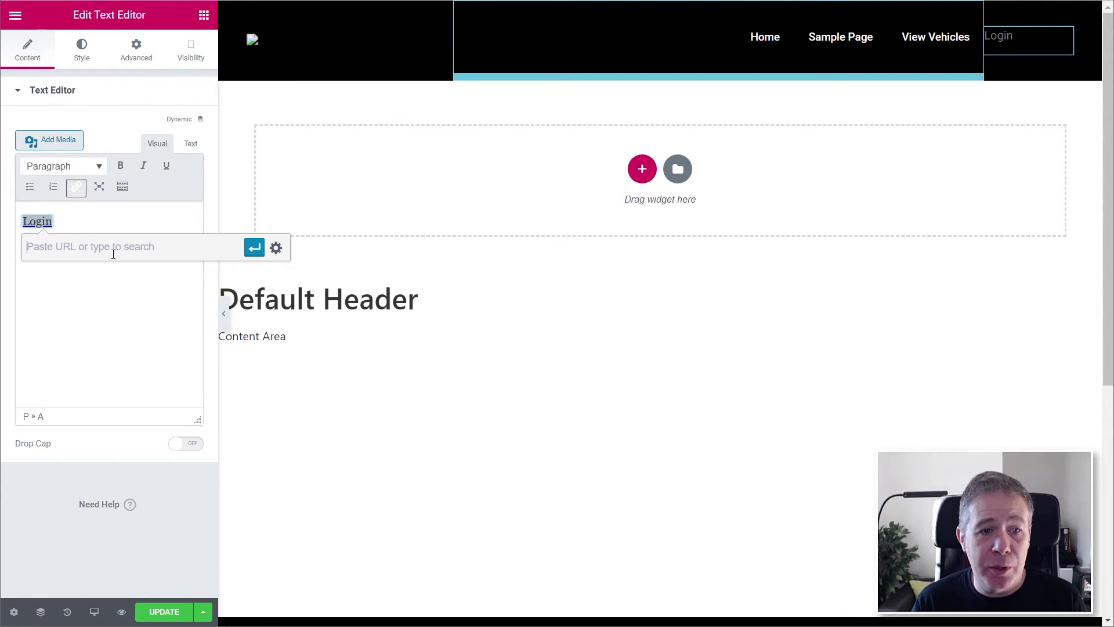
type("#")
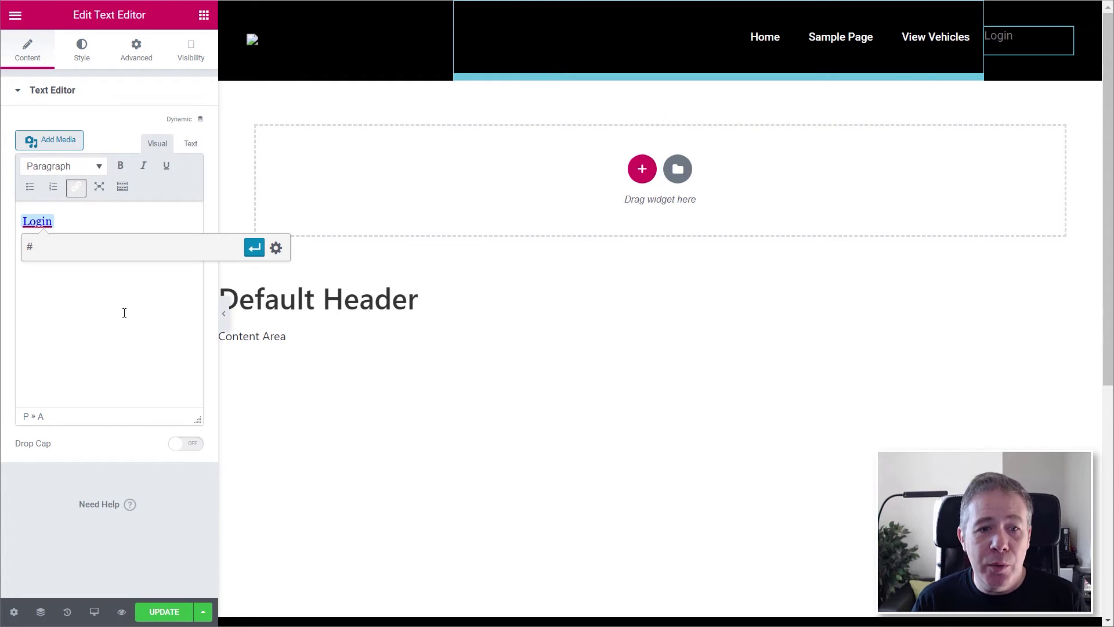
key("Return")
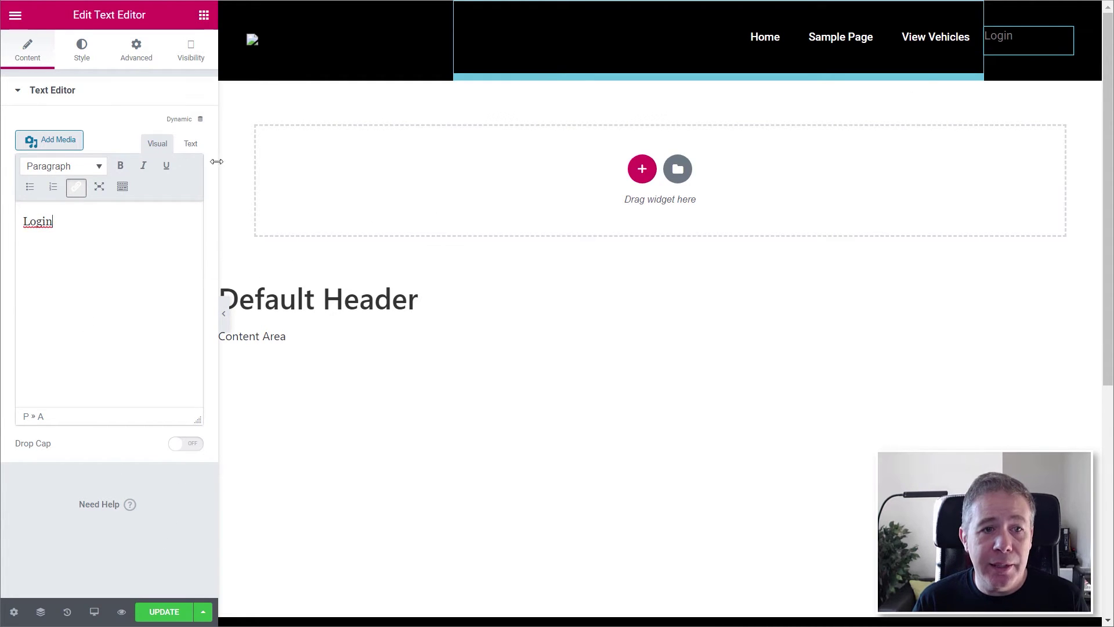
Try enabling visibility on the Login text widget and hiding the block.
left_click(194, 55)
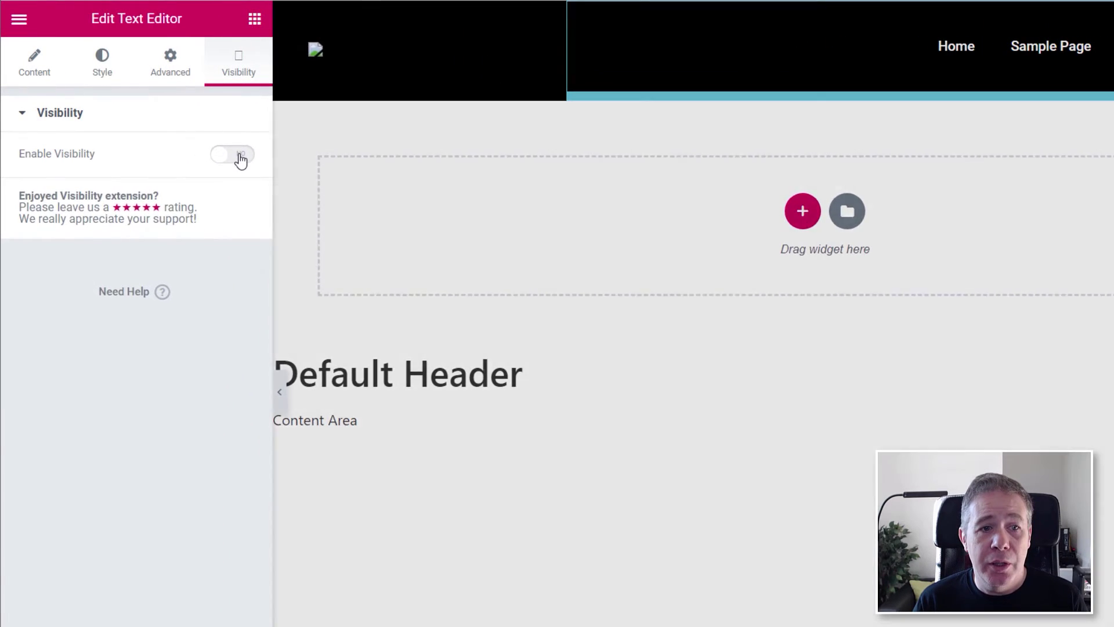
left_click(231, 152)
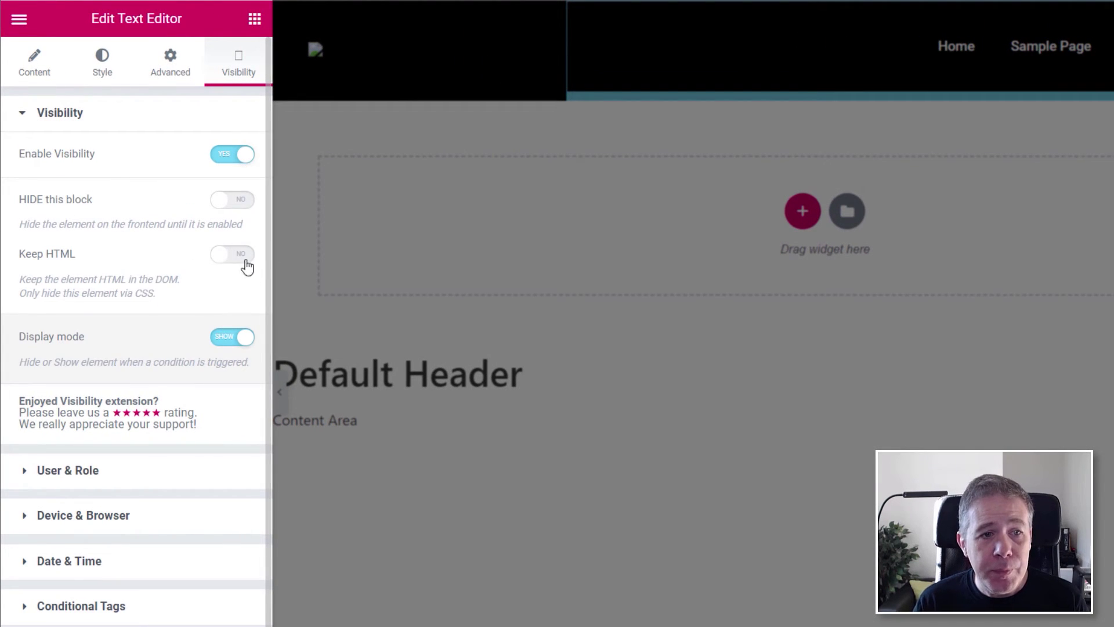
left_click(223, 203)
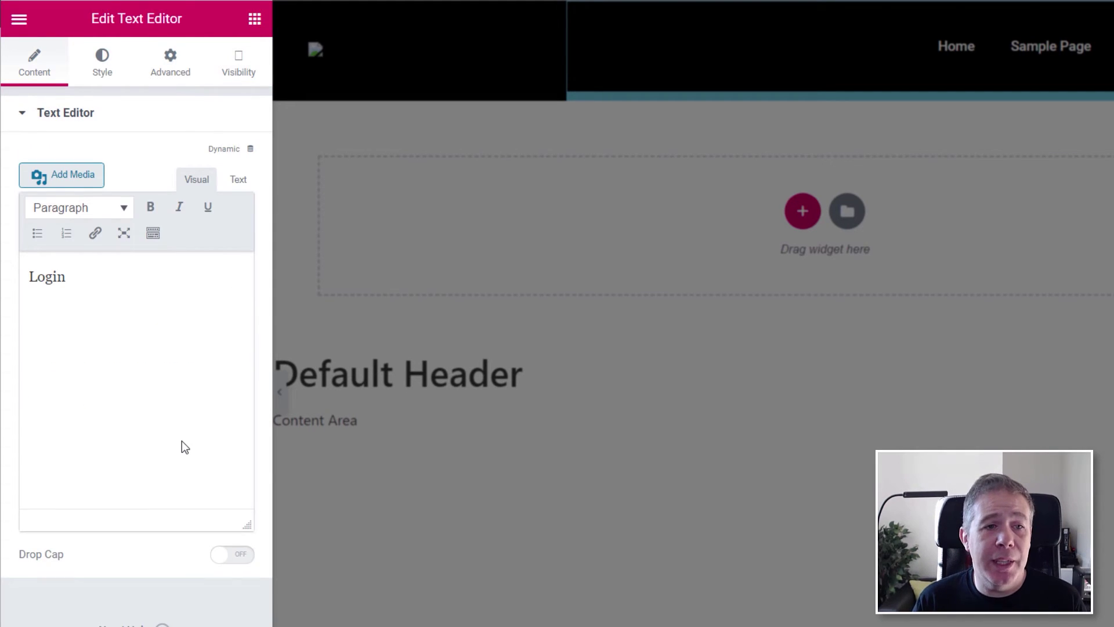
Style the header's Login text with right alignment and a white text colour.
left_click(87, 58)
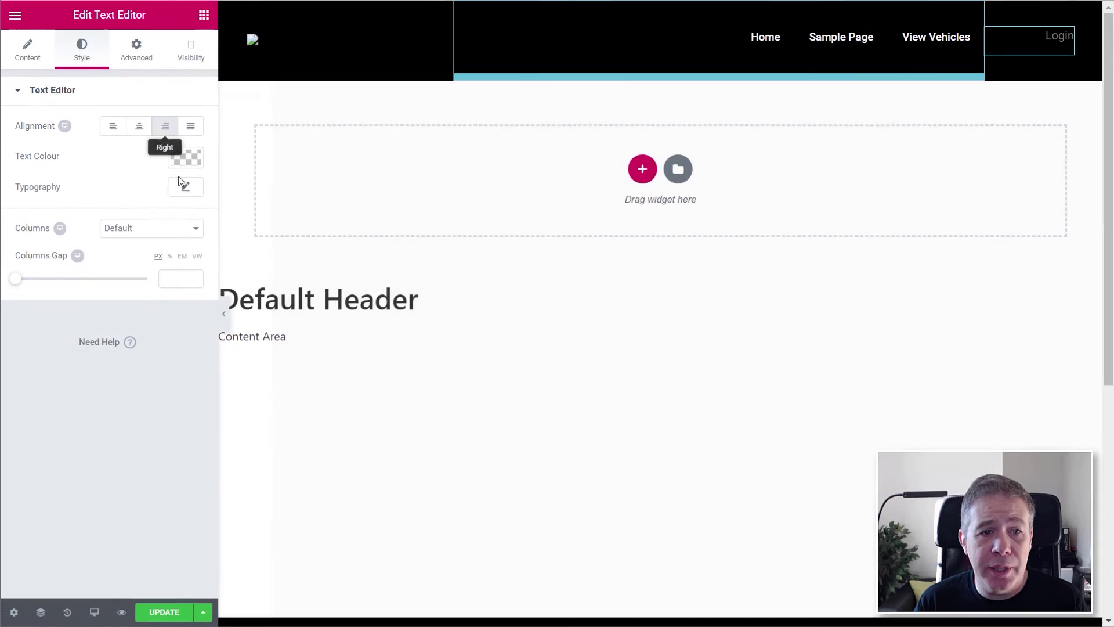
left_click(185, 159)
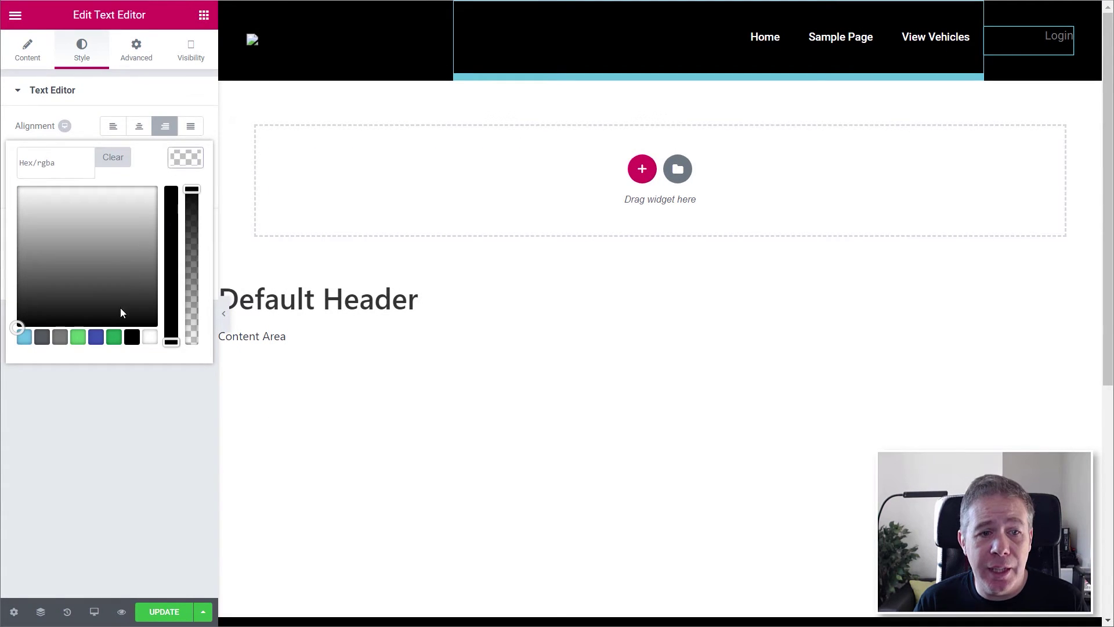
left_click(149, 337)
left_click(133, 402)
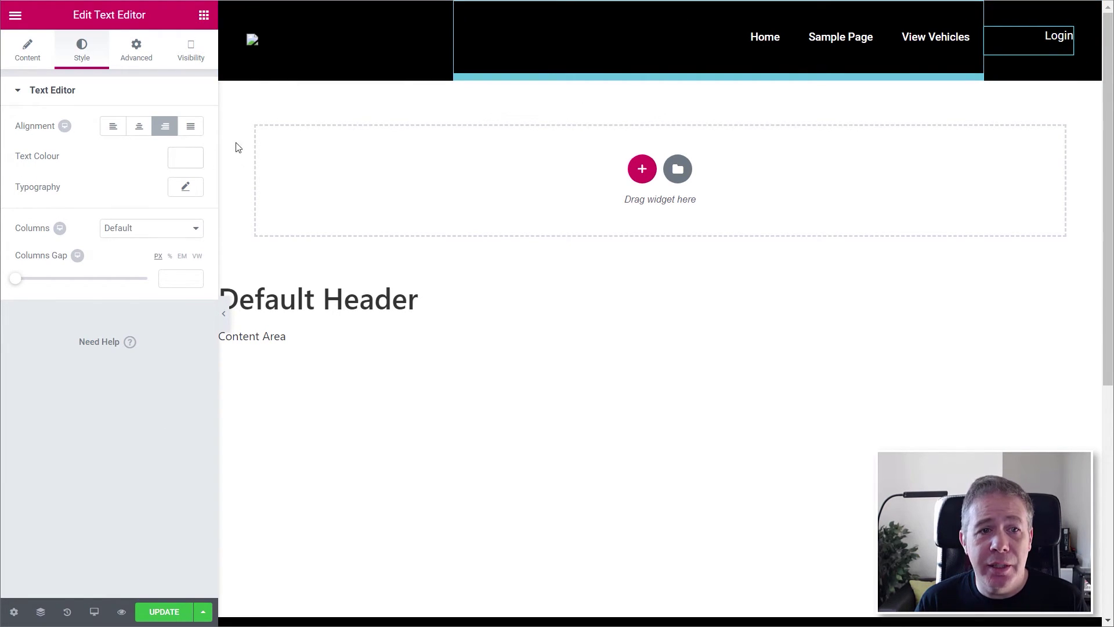
Enable visibility on the Login text, limit it to the Visitor (non logged User) role, and update the header template.
left_click(198, 50)
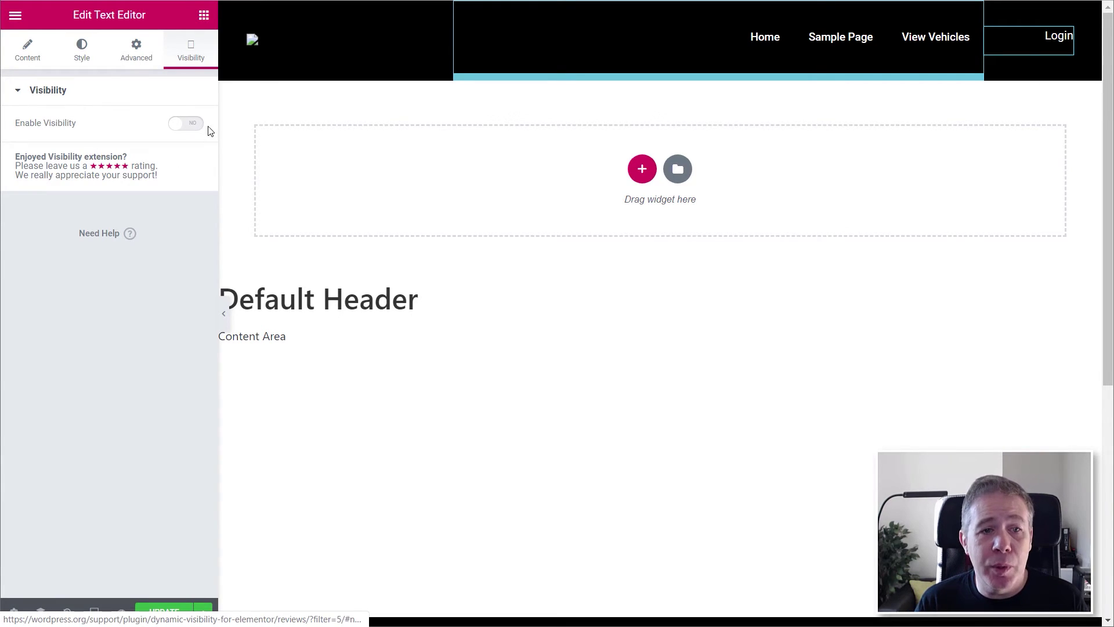
left_click(194, 126)
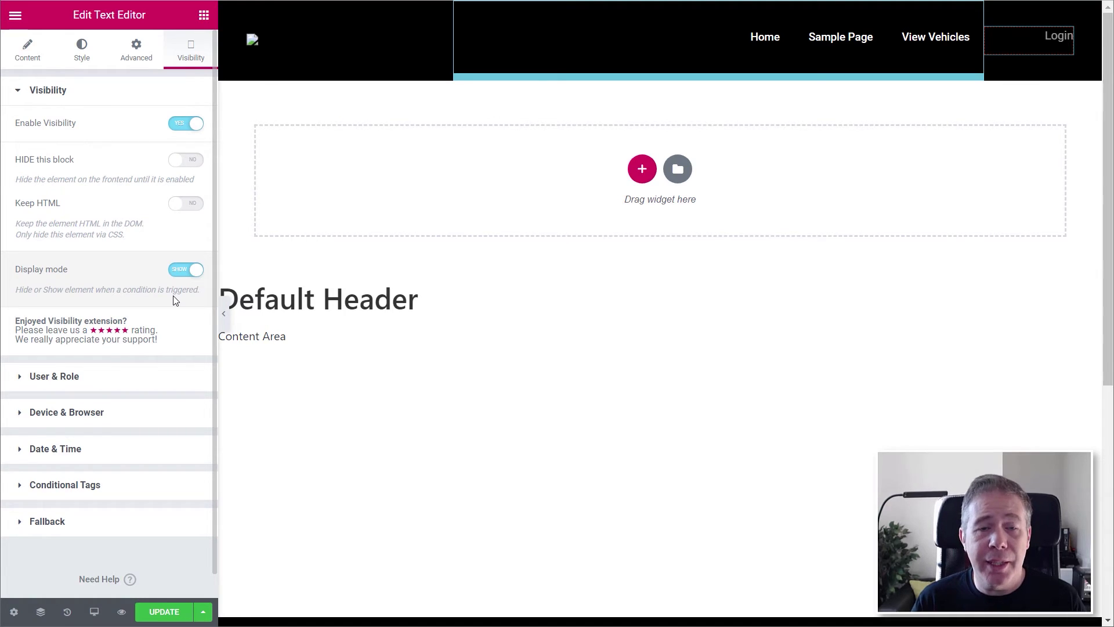
left_click(72, 385)
left_click(130, 161)
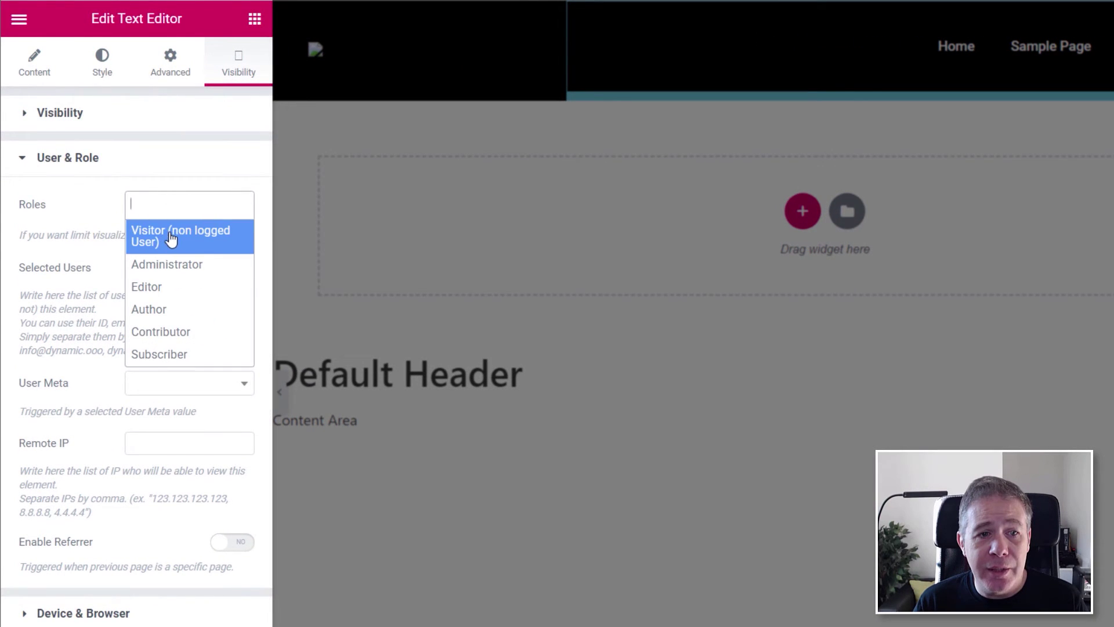
left_click(216, 239)
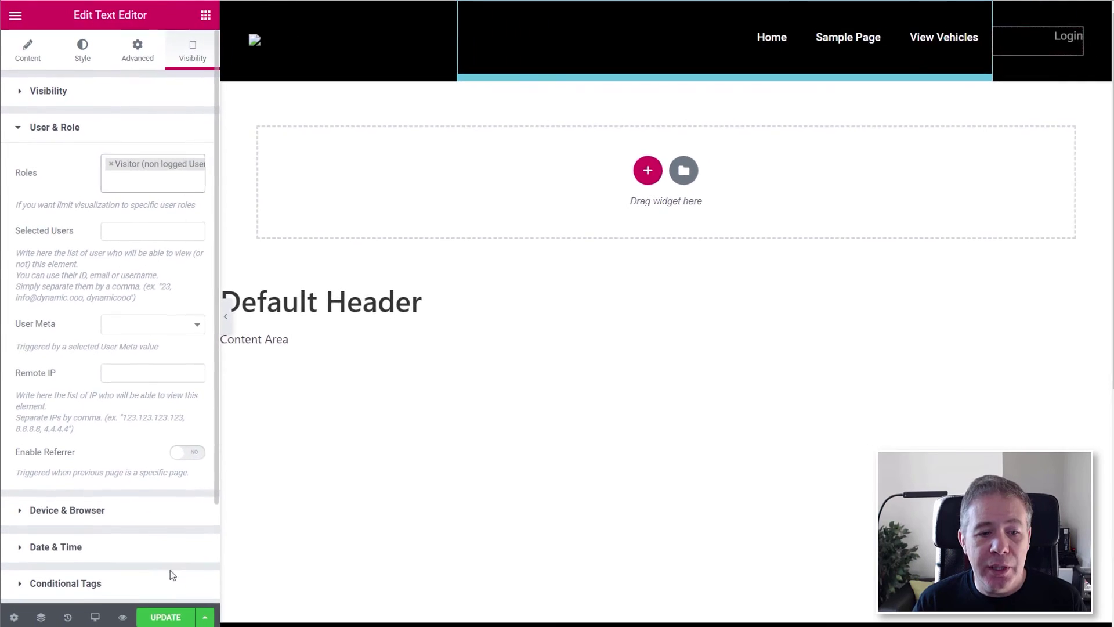
left_click(163, 615)
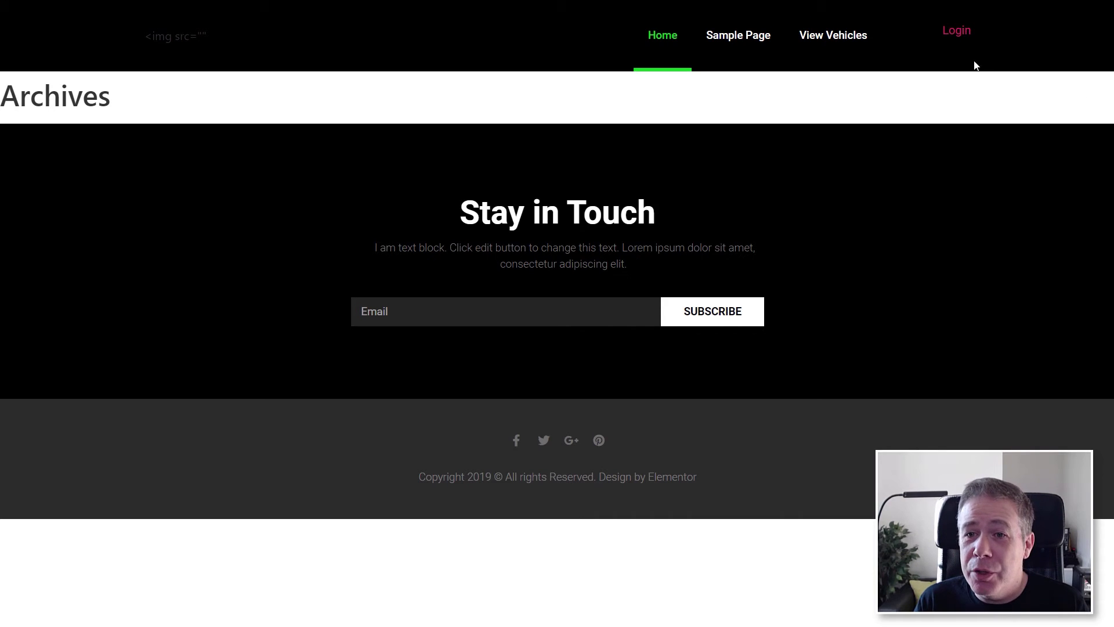
Check the Login link in the live site's header, and return to the template to open the Login text's settings.
left_click(962, 32)
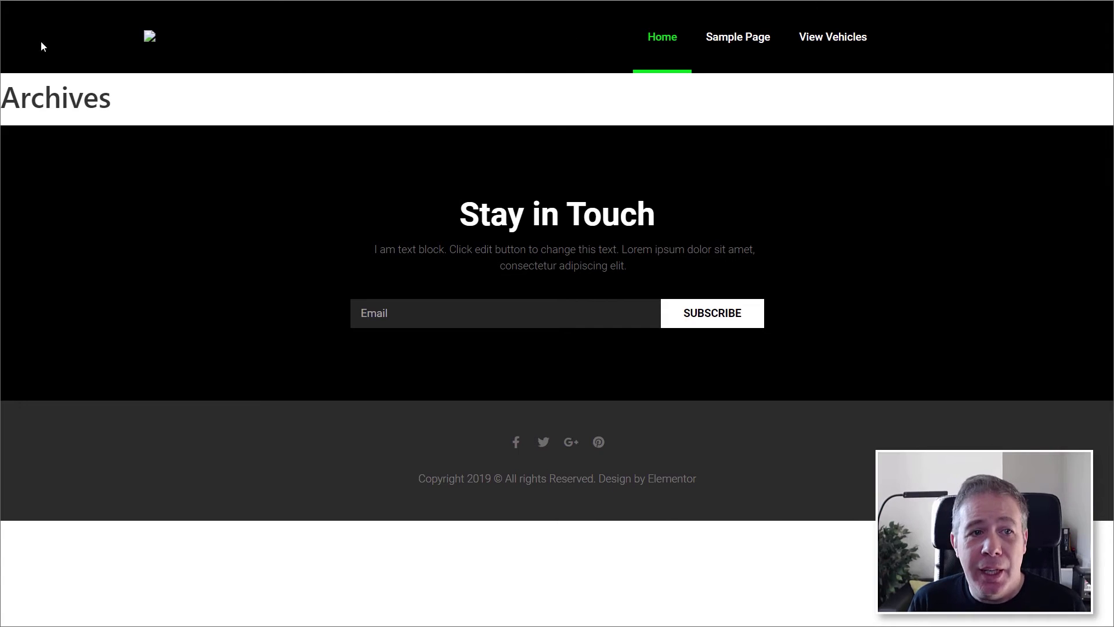
left_click(82, 3)
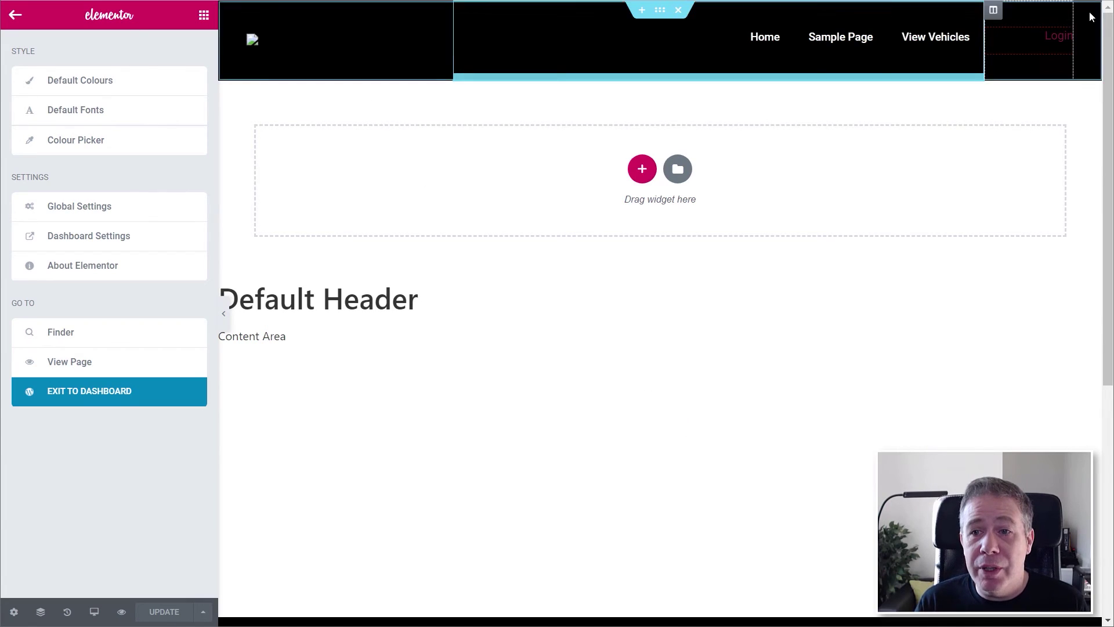
left_click(1071, 31)
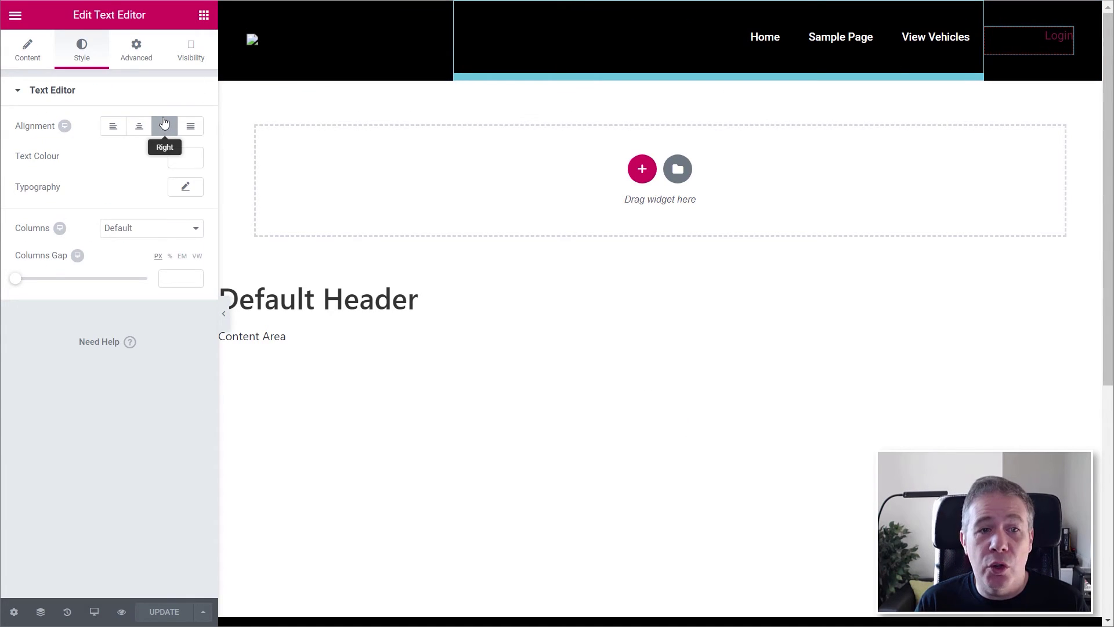
left_click(182, 53)
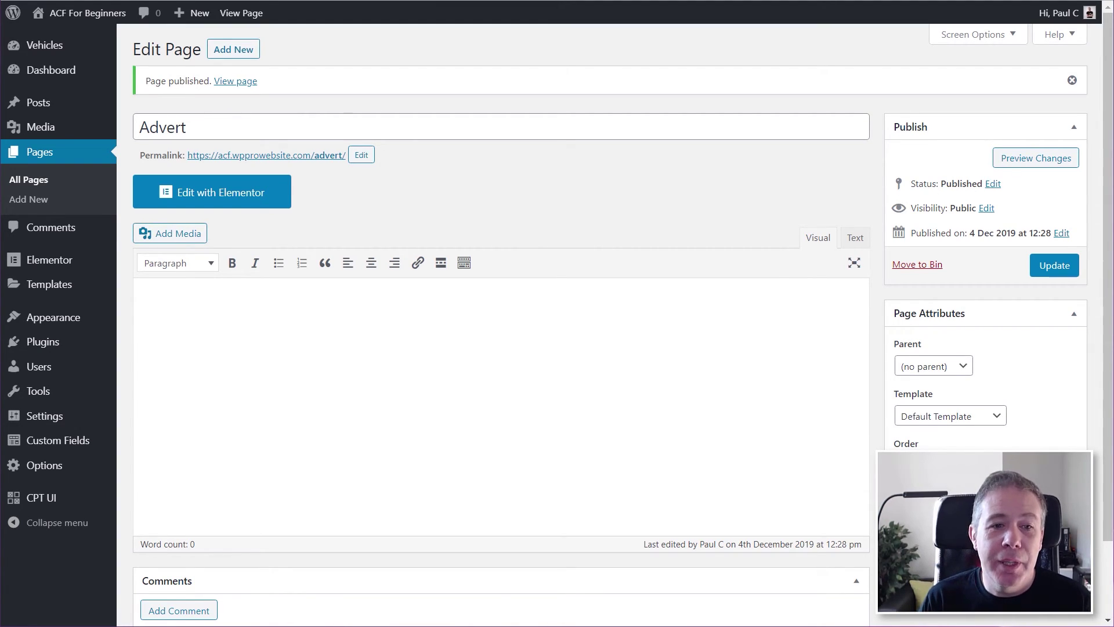
Open the Advert page for editing with Elementor and hide its page title.
left_click(226, 197)
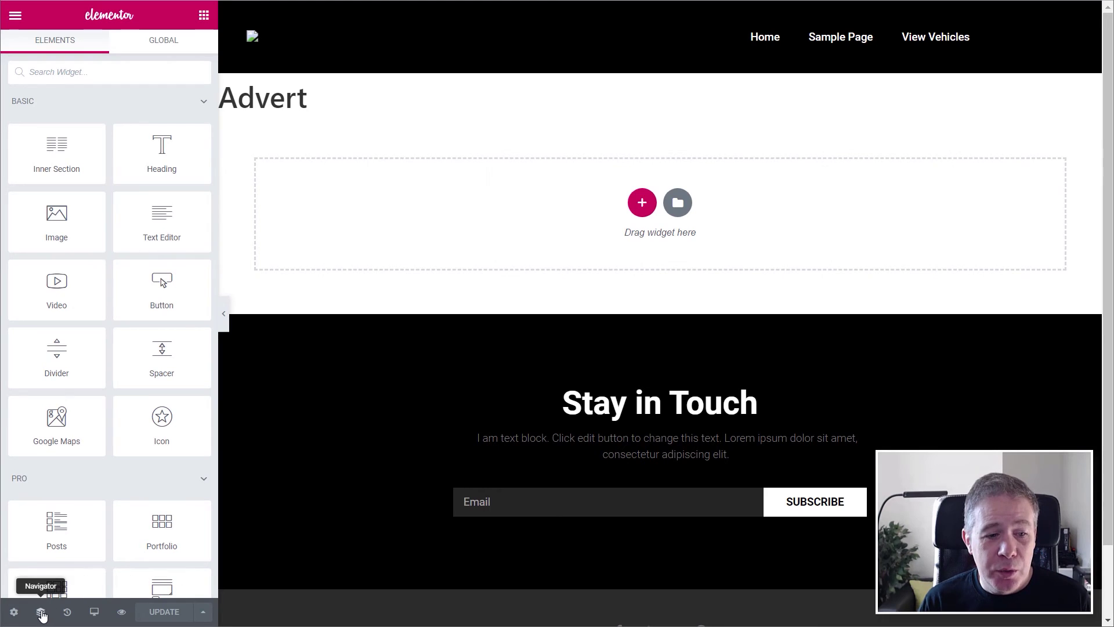
left_click(14, 611)
left_click(146, 371)
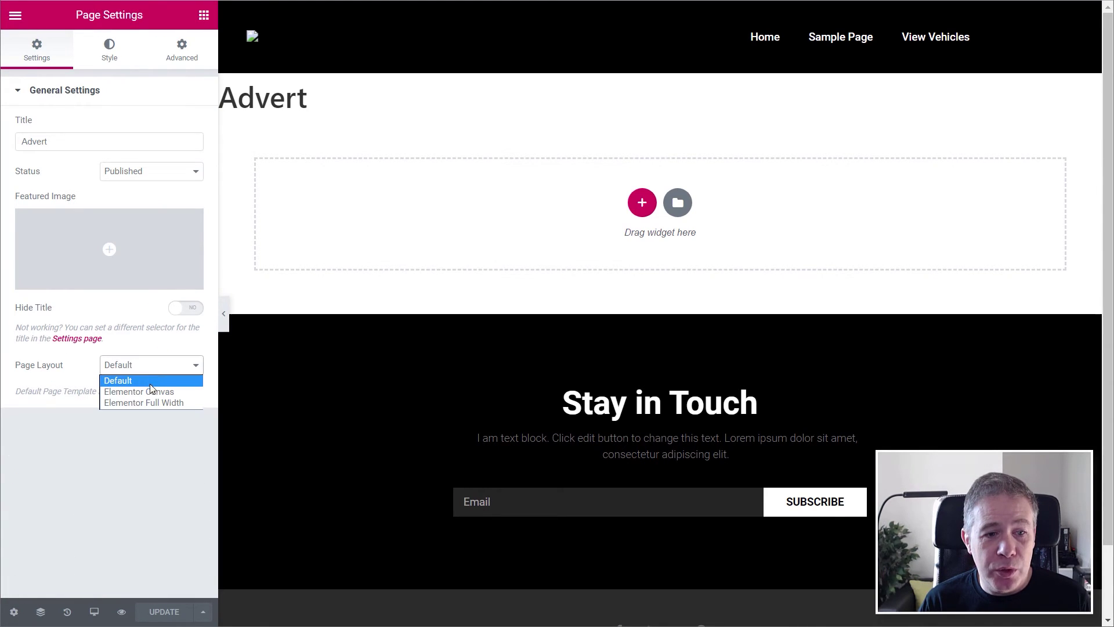
left_click(137, 366)
left_click(185, 308)
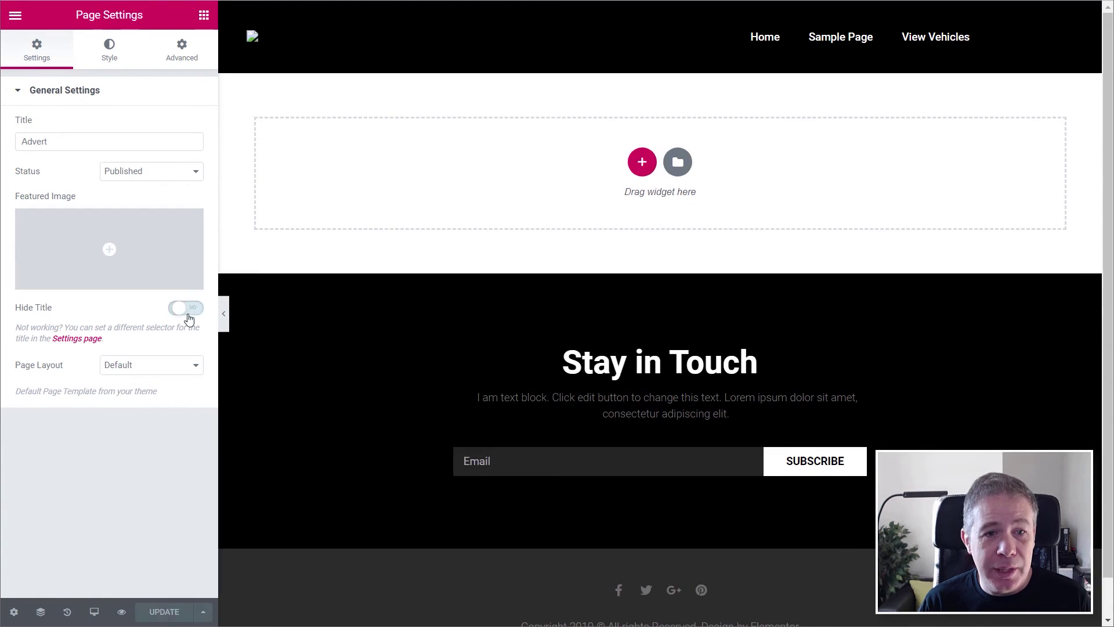
Add a single-column section containing an Image widget, and upload and insert the Masterclass banner Blank-Dark-1280x720-layout2023-1euf9ie.jpg.
left_click(642, 162)
left_click(463, 199)
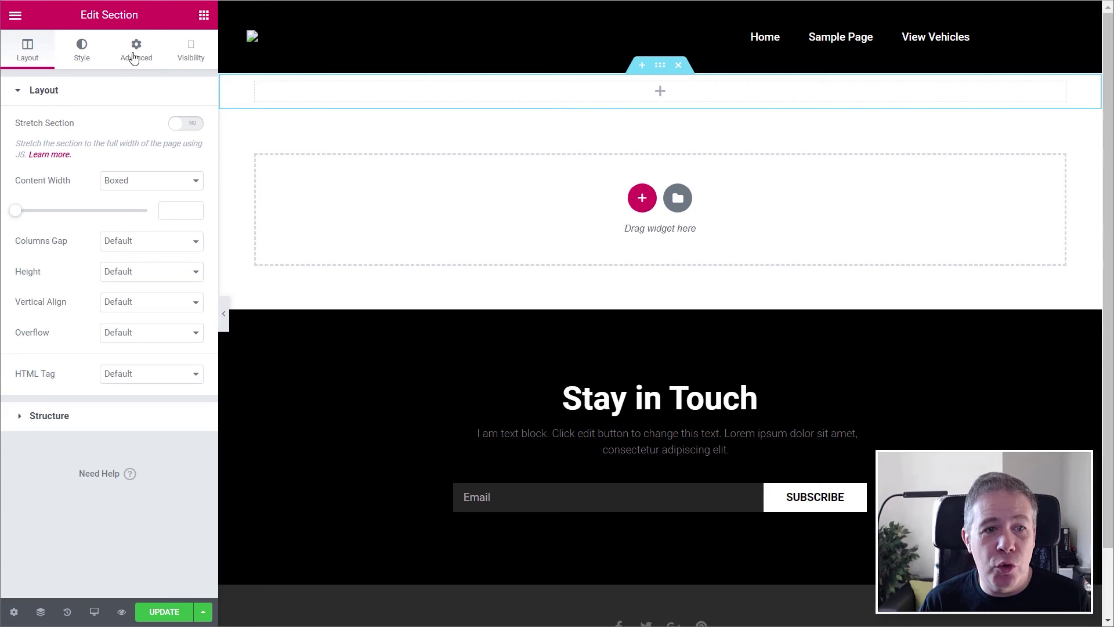
left_click(203, 15)
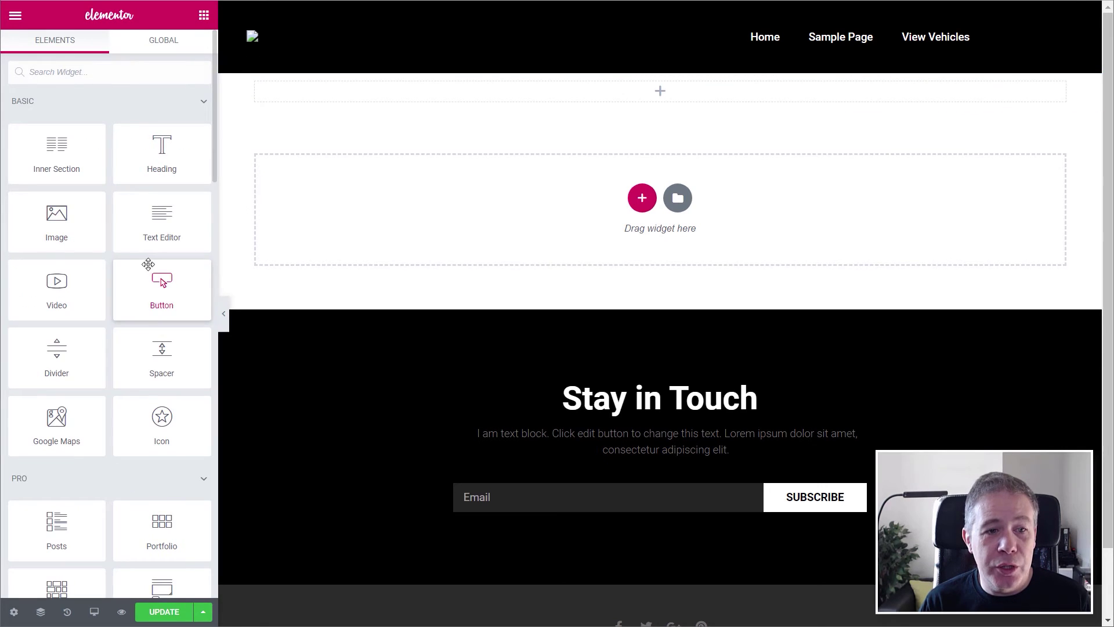
left_click_drag(57, 224, 564, 102)
left_click(127, 174)
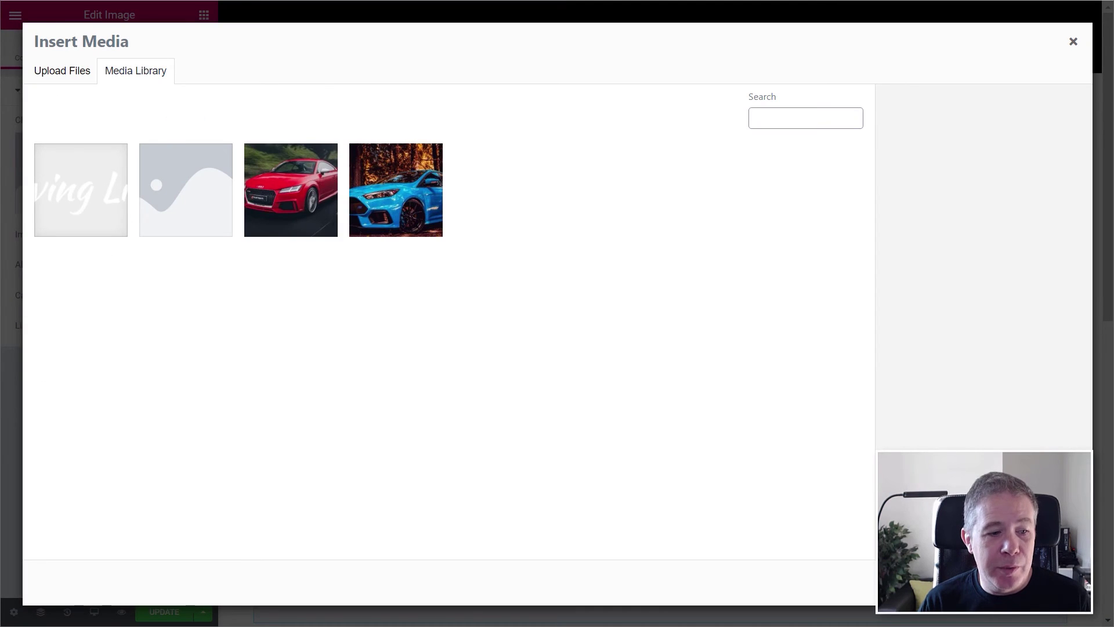
left_click_drag(214, 399, 540, 331)
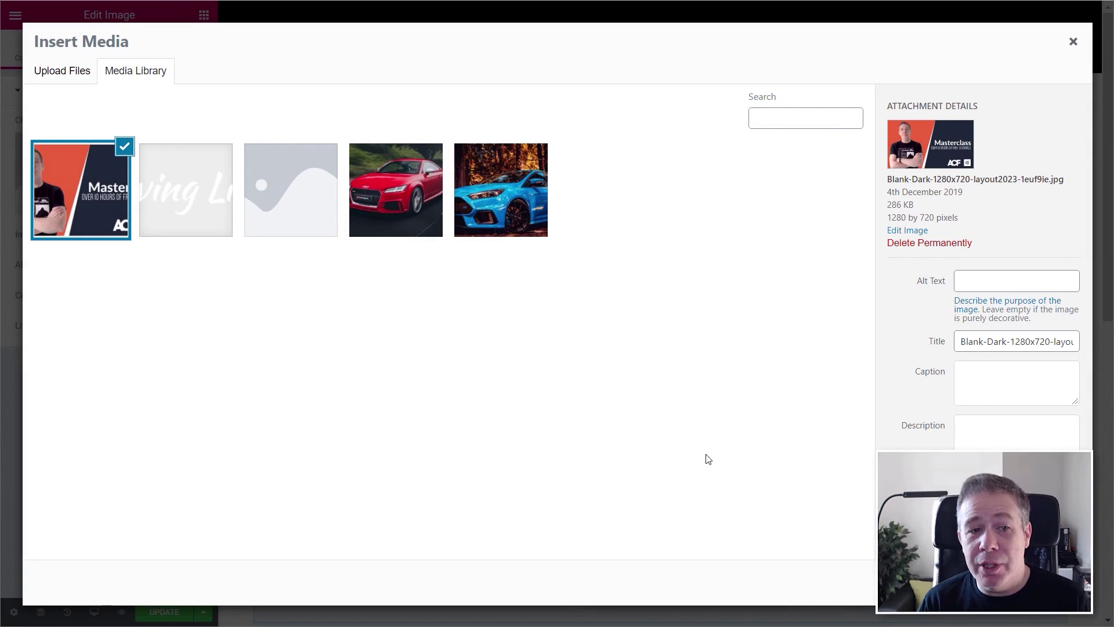
left_click(1048, 582)
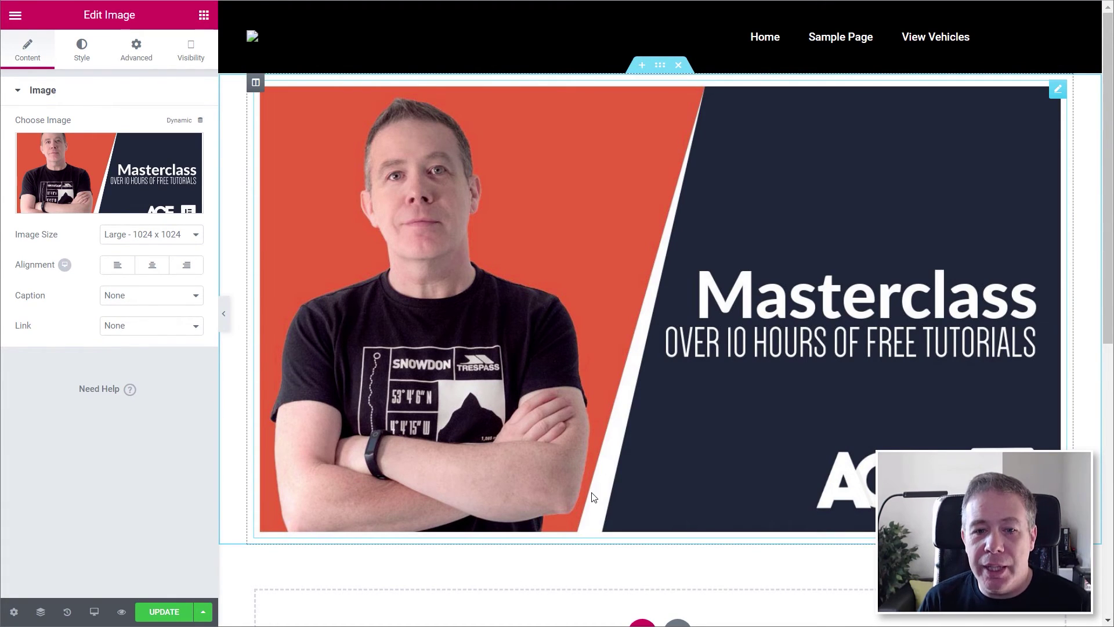
Enable visibility on the banner's section with Microsoft Edge as the browser condition, and update the page.
left_click(660, 66)
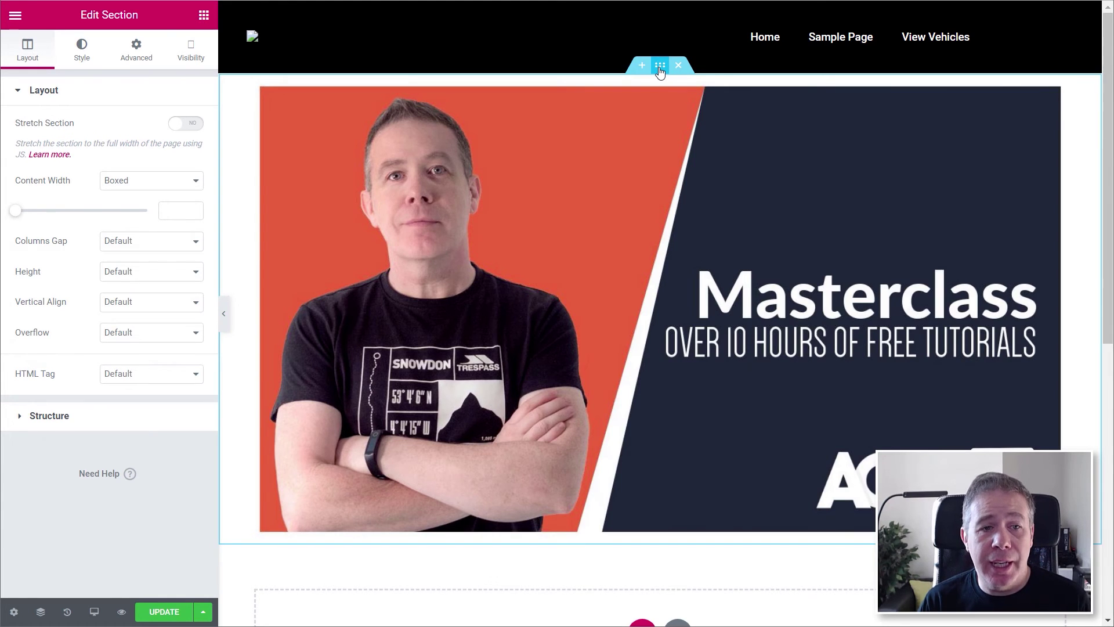
left_click(187, 52)
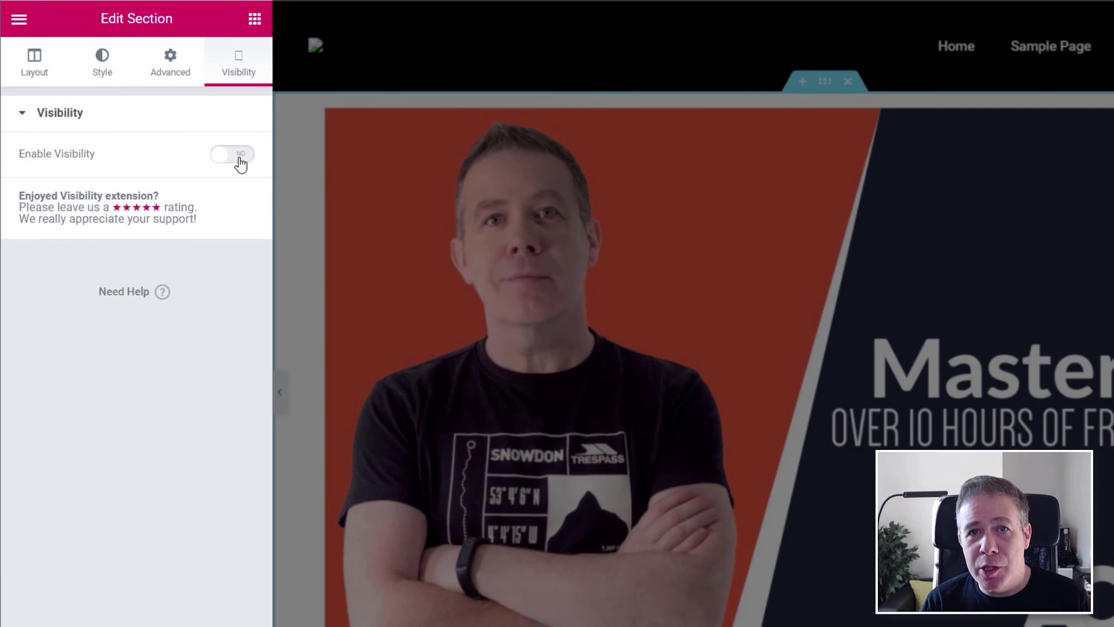
left_click(239, 158)
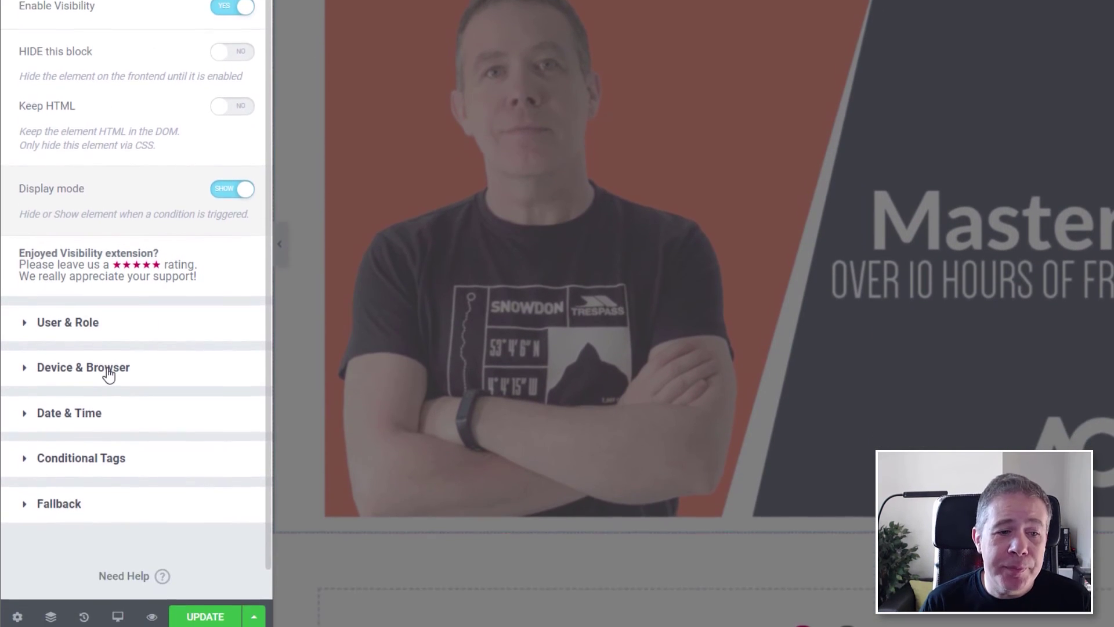
left_click(108, 521)
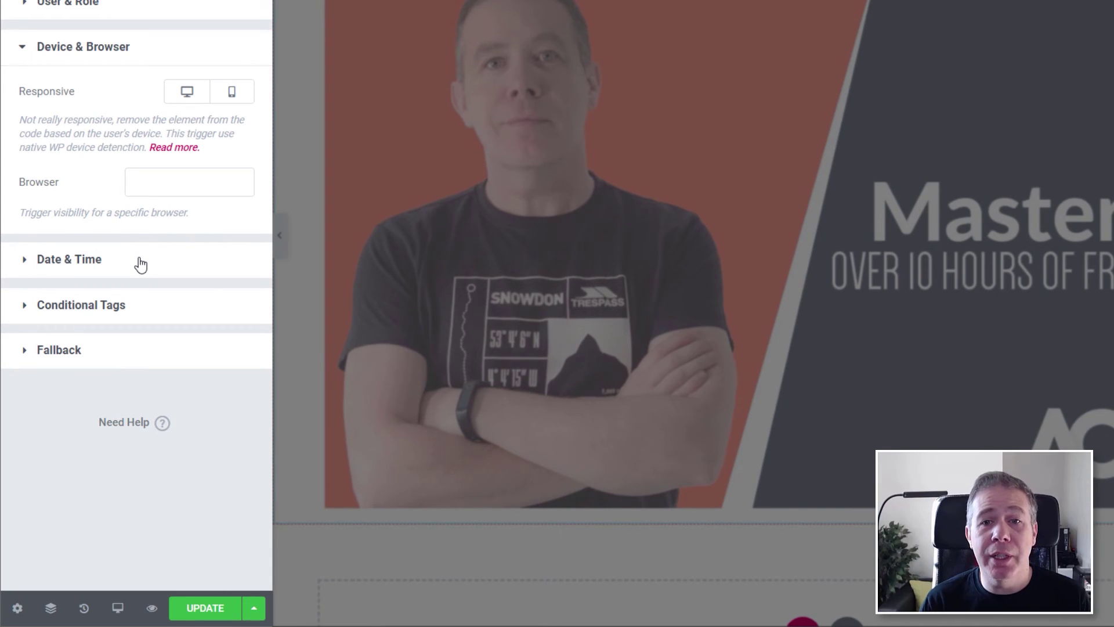
left_click(197, 175)
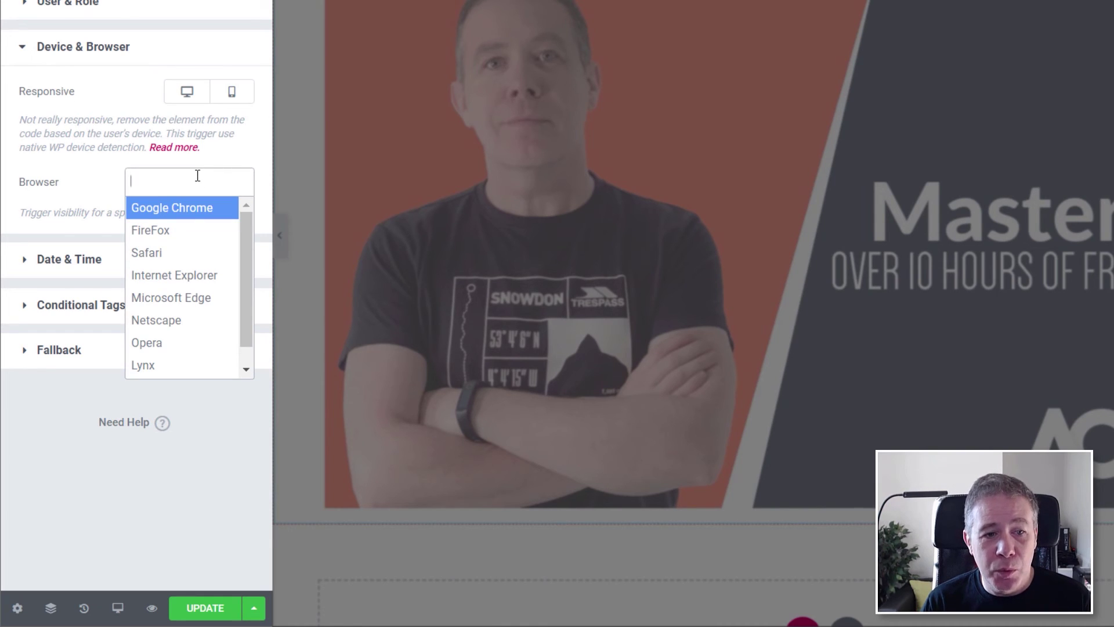
left_click(214, 302)
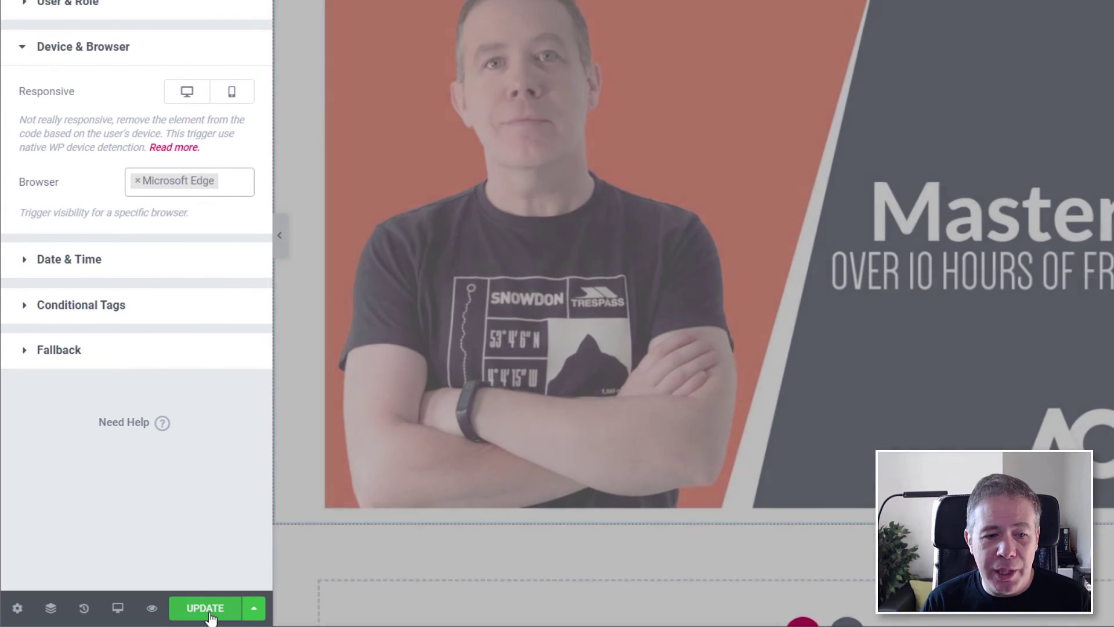
left_click(206, 609)
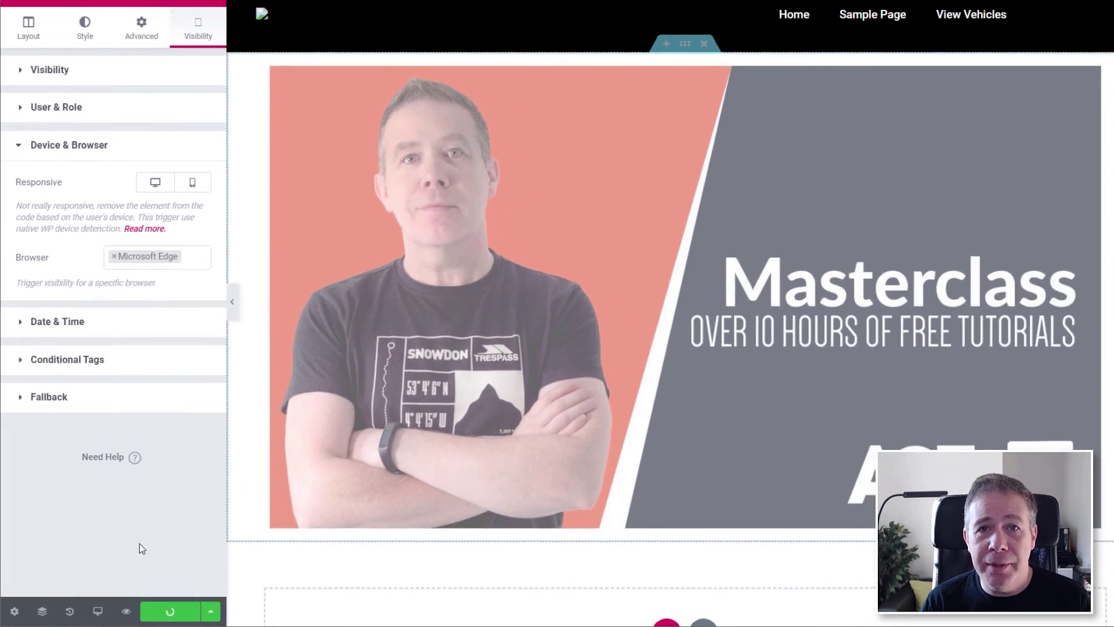